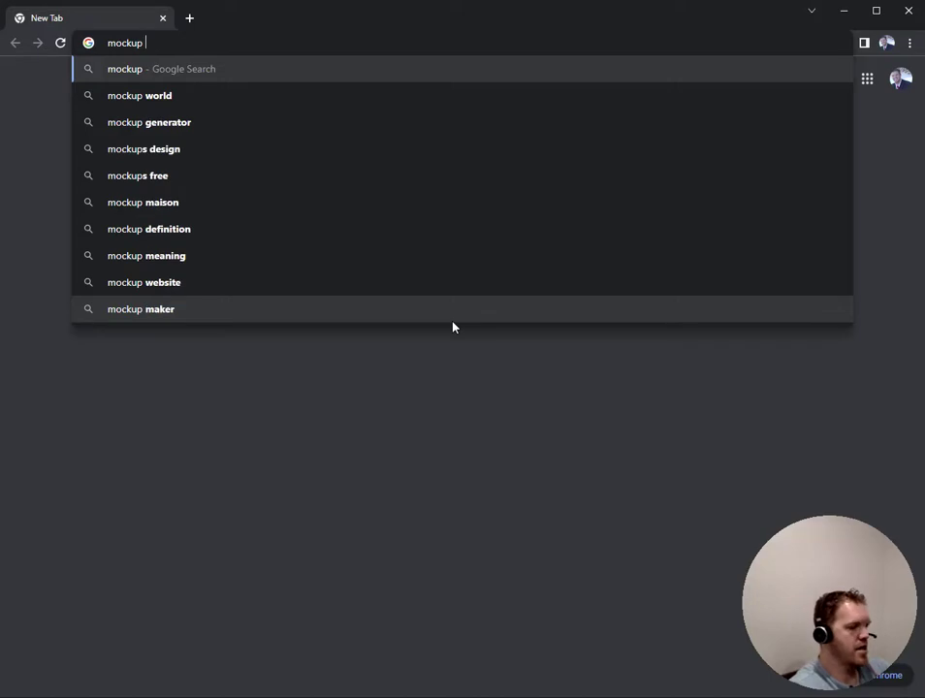
Step: Search Google Images for "mockup ui" and open the iPhone UI Screens Mockup Set image in a new tab
key("Return")
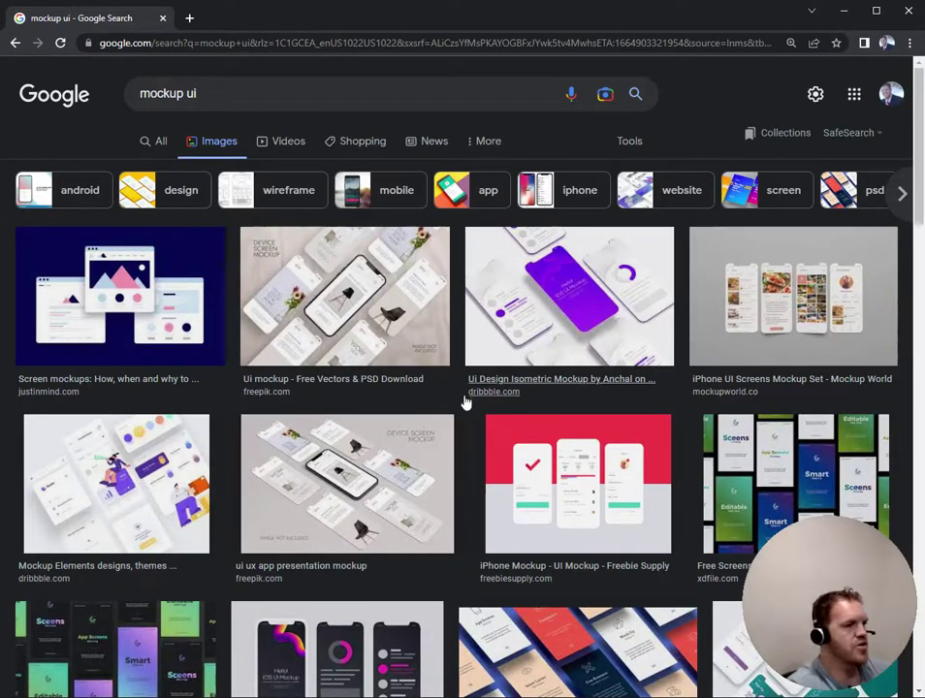
left_click(130, 493)
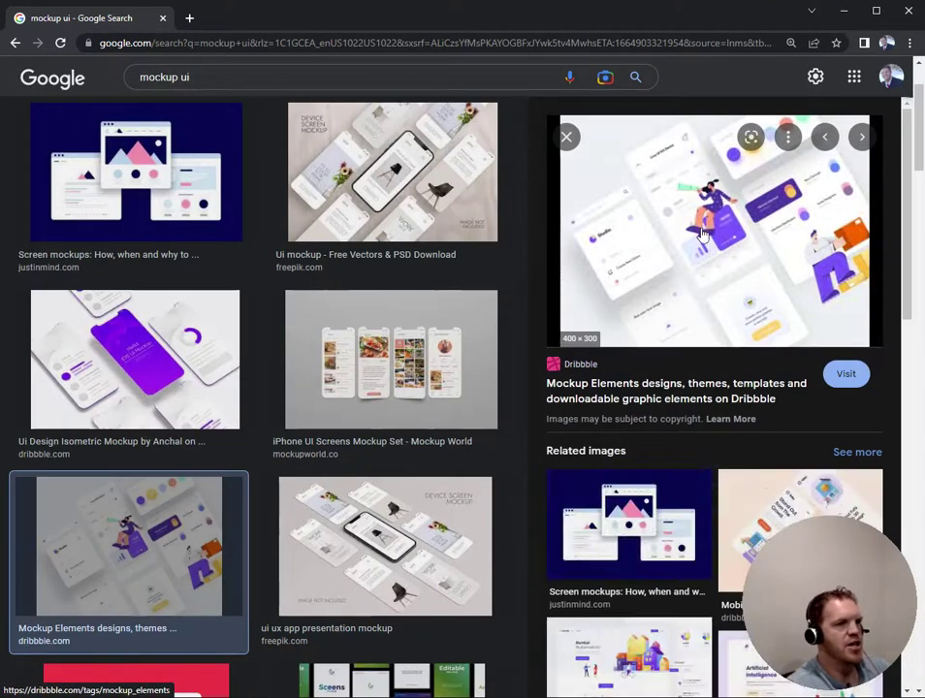
left_click(407, 383)
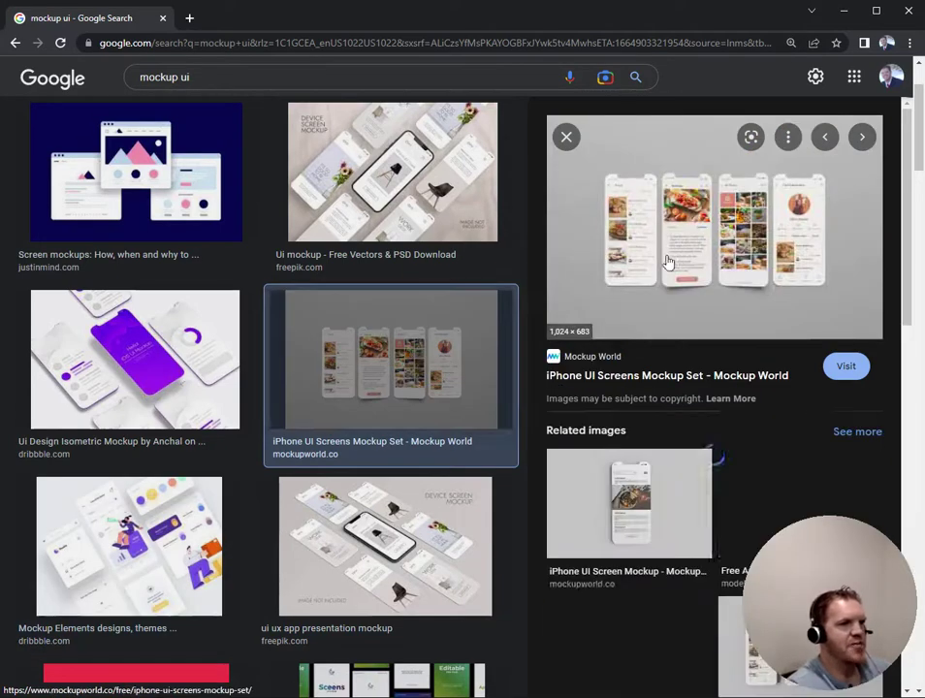
right_click(662, 254)
left_click(712, 388)
left_click(260, 17)
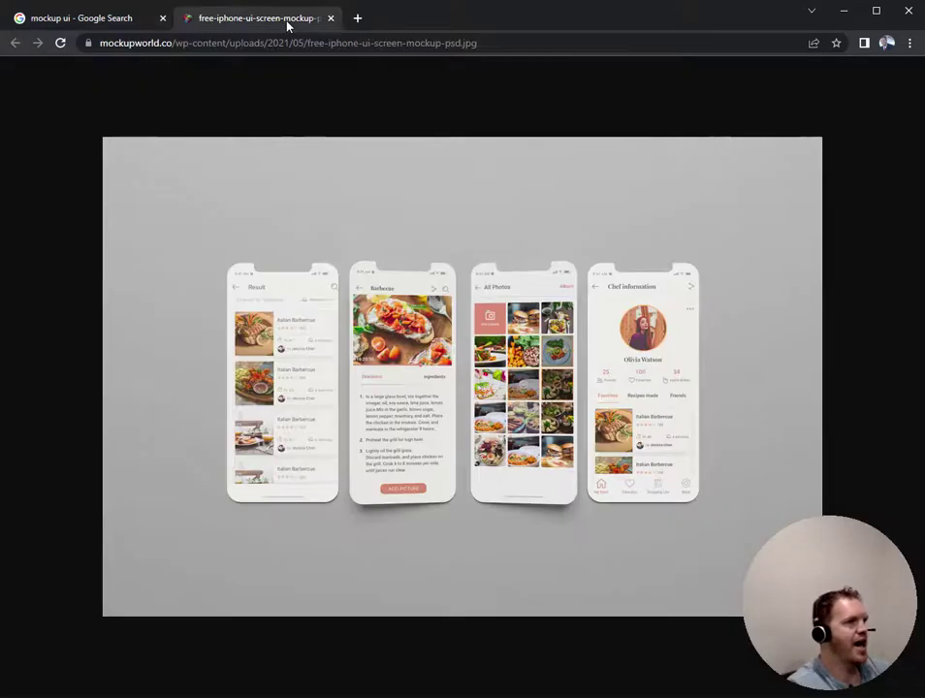
Step: Examine the four phone screens in the mockup image up close, and close its tab
scroll(511, 379, "up", 4)
scroll(601, 427, "down", 3)
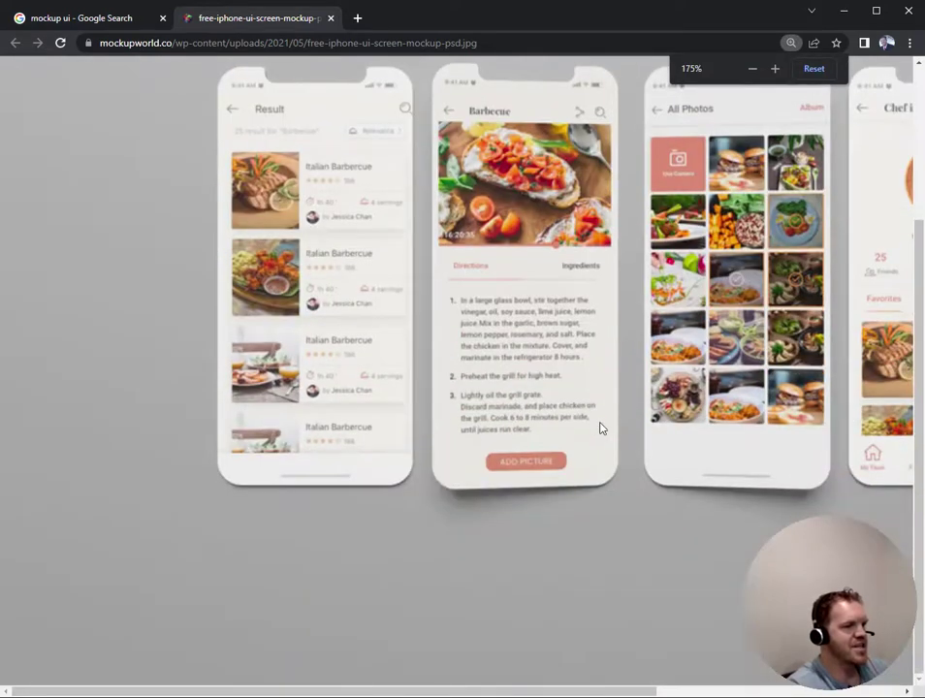
left_click_drag(572, 668, 707, 665)
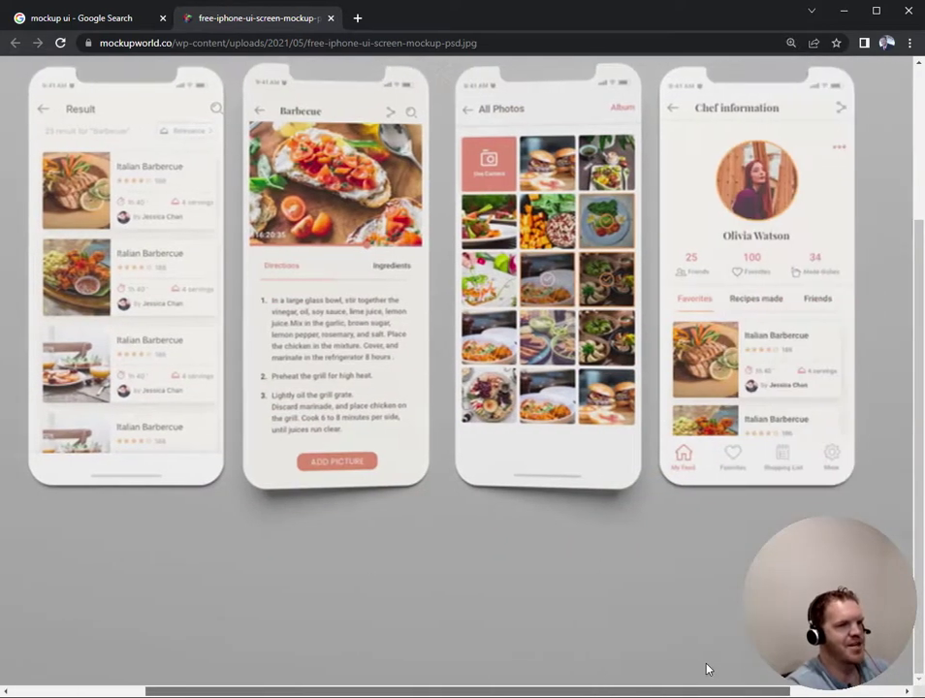
scroll(521, 410, "up", 1)
scroll(519, 411, "up", 1)
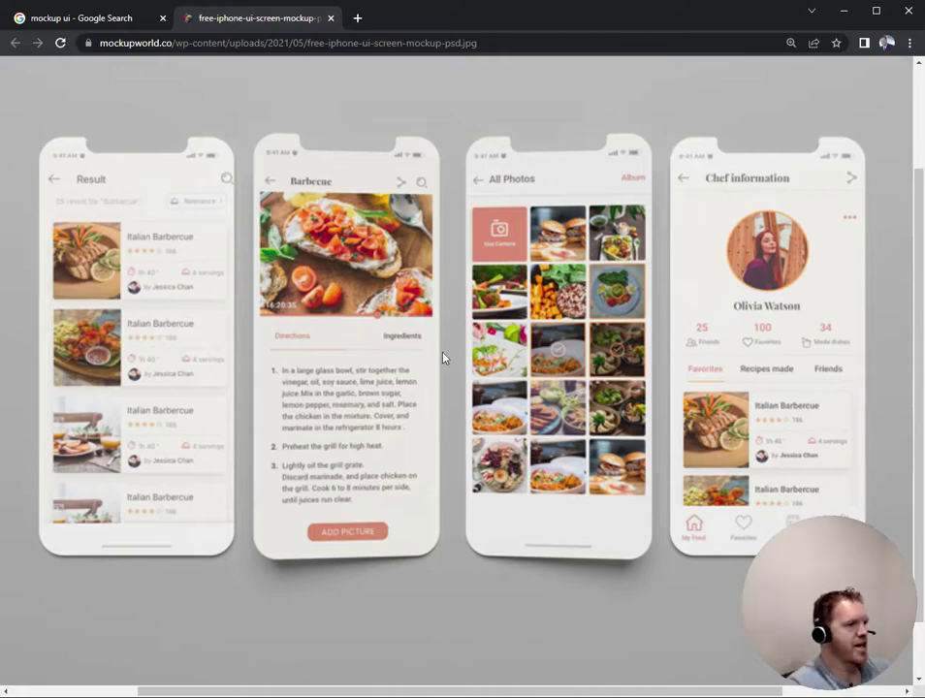
left_click(331, 19)
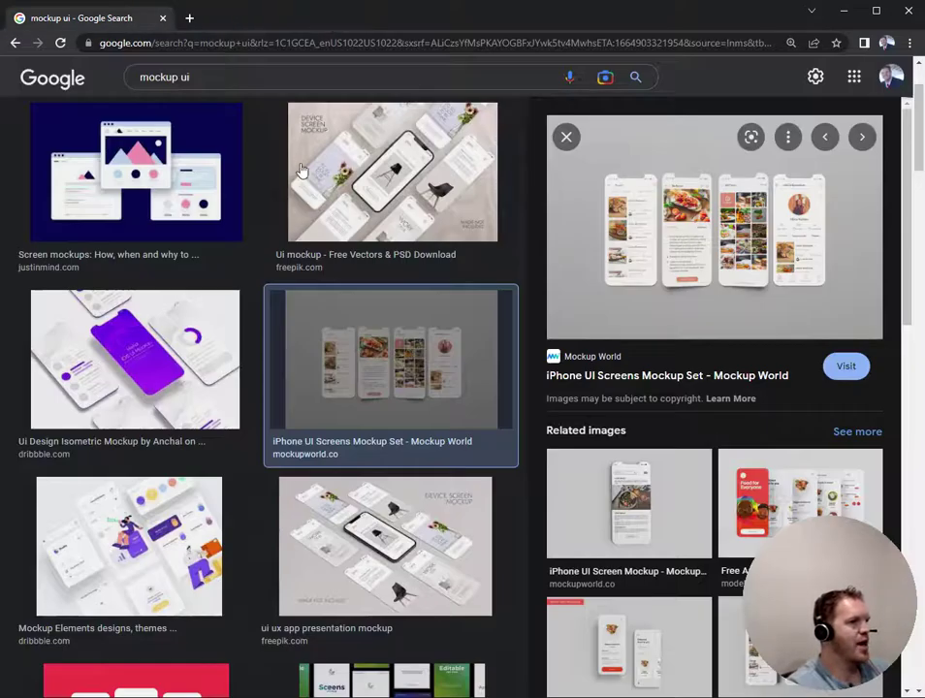
Step: Search Google Images for "ui button"
scroll(206, 112, "up", 2)
triple_click(217, 93)
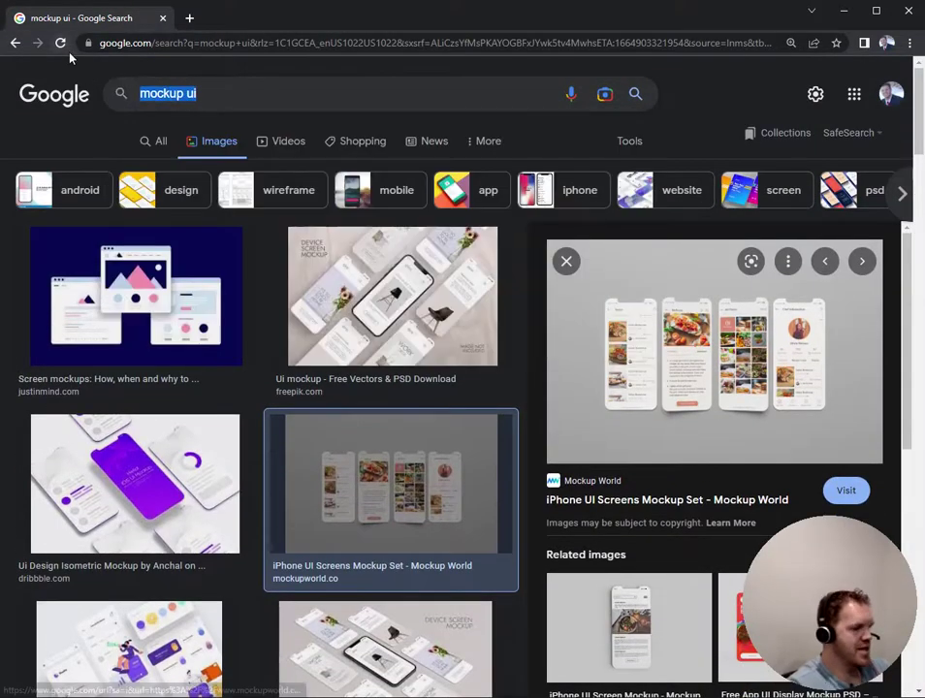
type("ui button")
key("Return")
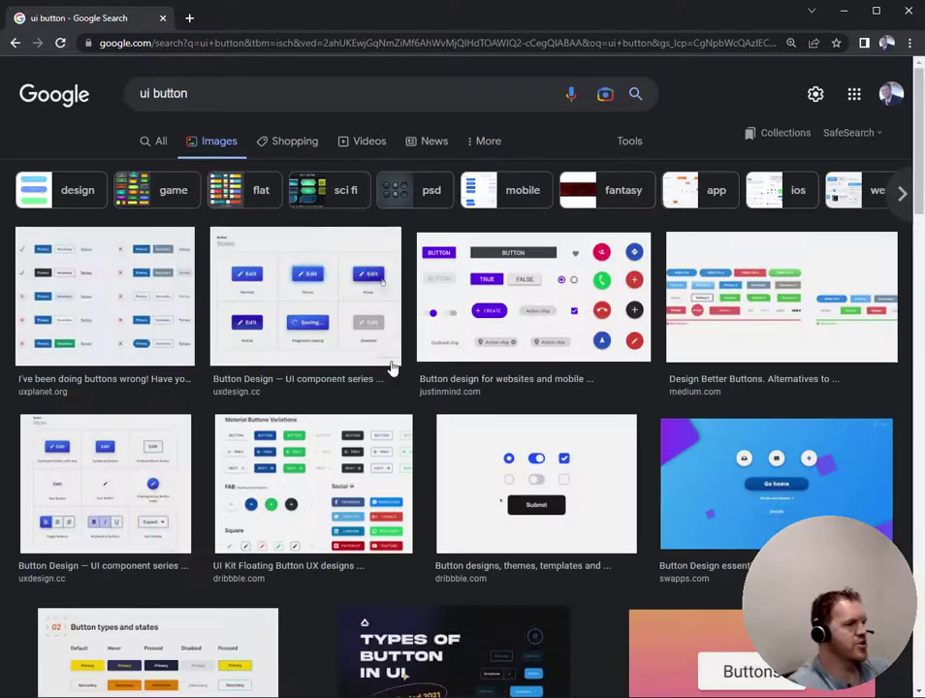
Step: Open the Adobe XD image of primary and secondary button states in a new tab and copy the image
scroll(435, 401, "down", 2)
scroll(434, 400, "down", 4)
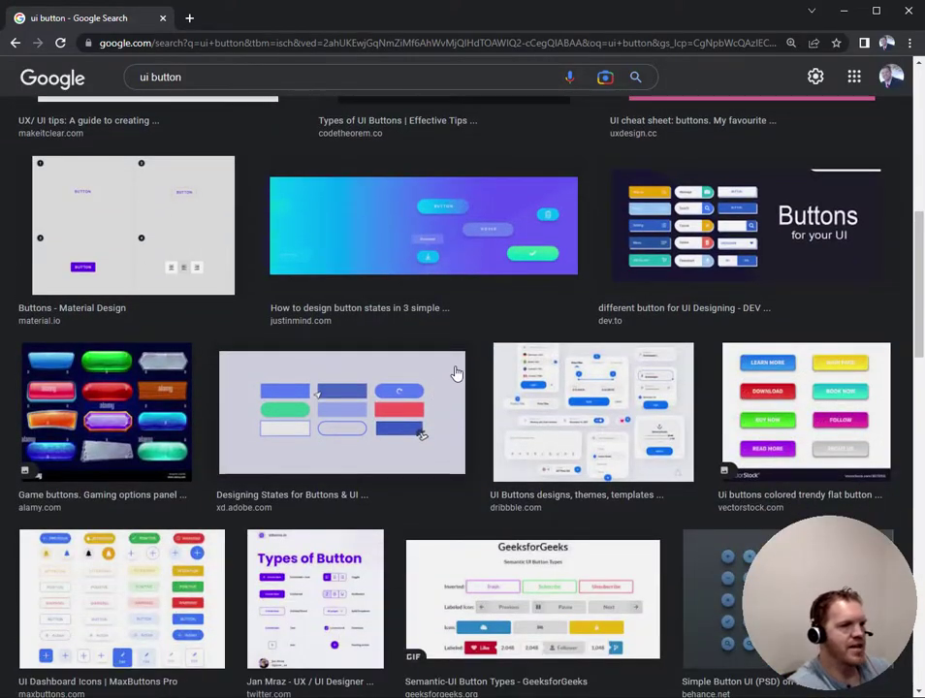
scroll(450, 355, "down", 2)
scroll(442, 388, "down", 3)
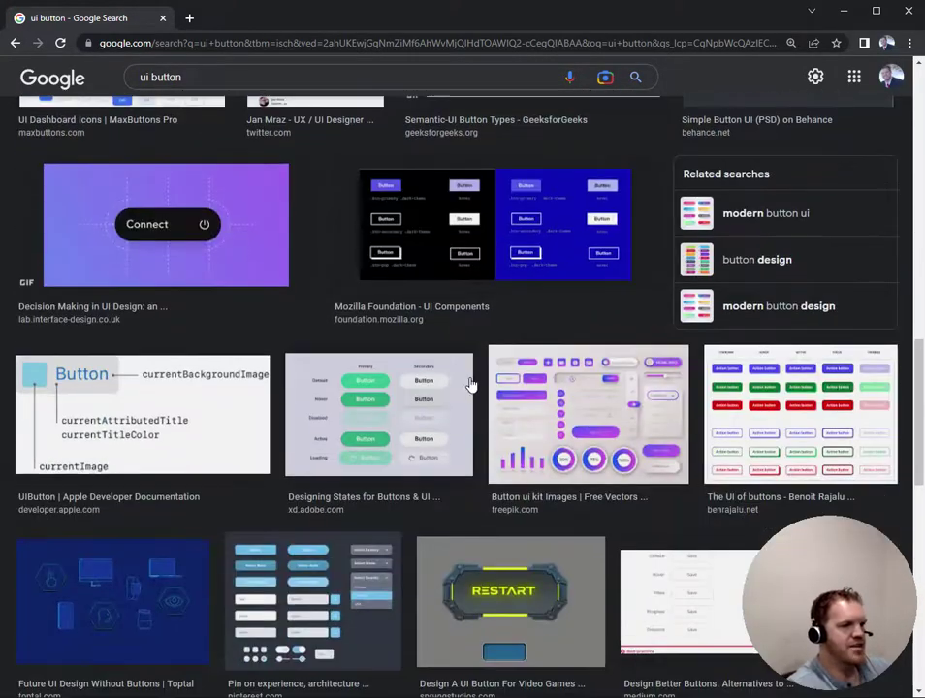
left_click(366, 413)
right_click(675, 249)
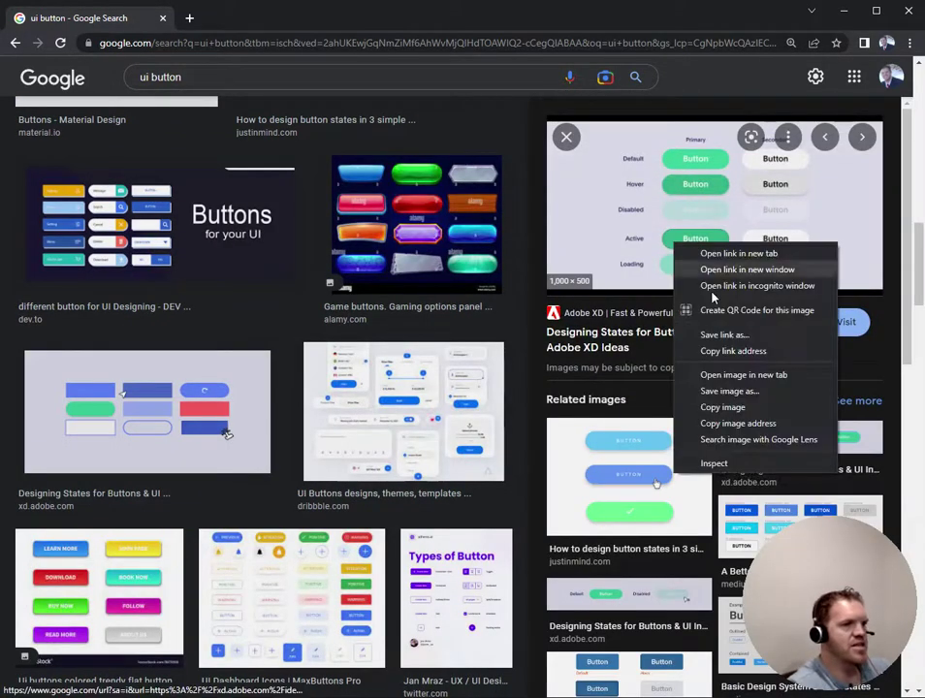
left_click(732, 373)
left_click(266, 27)
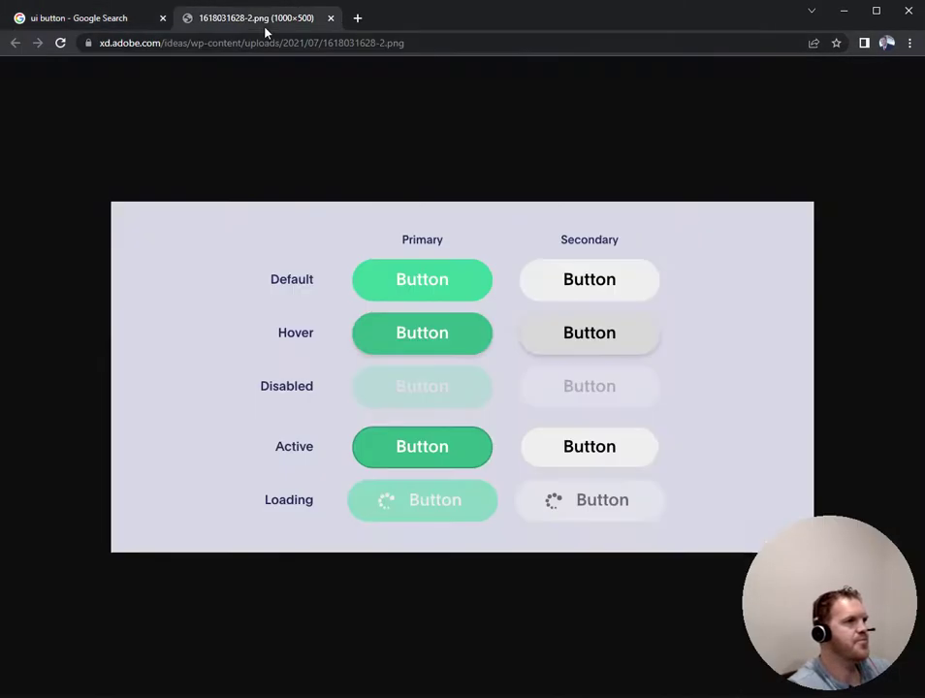
right_click(442, 357)
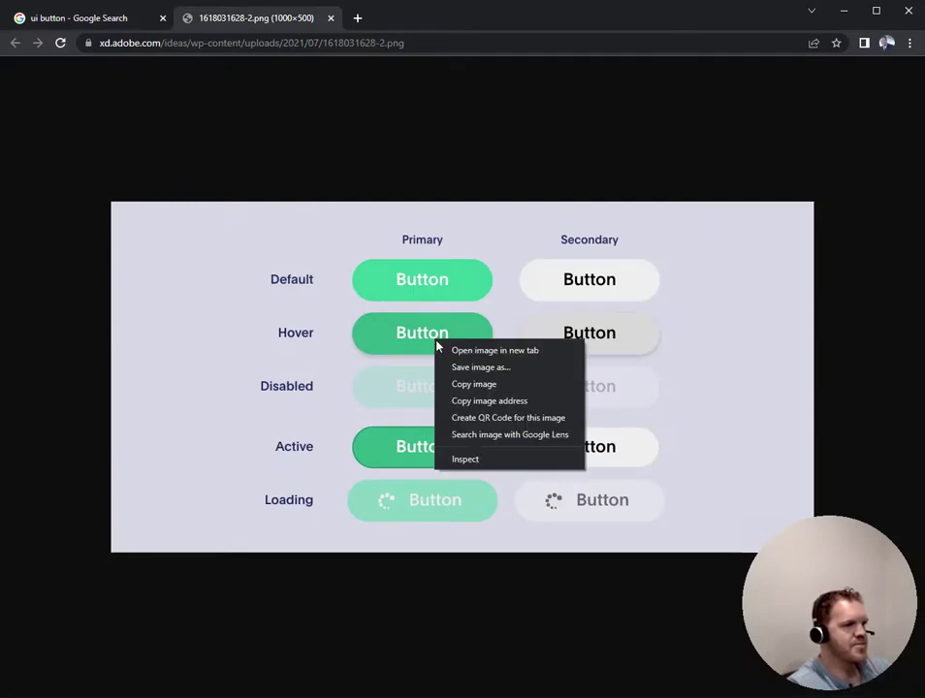
left_click(483, 386)
Step: Search for "gravit" in a new tab and open the Gravit Cloud sign-in page
key("ctrl+t")
type("gravit")
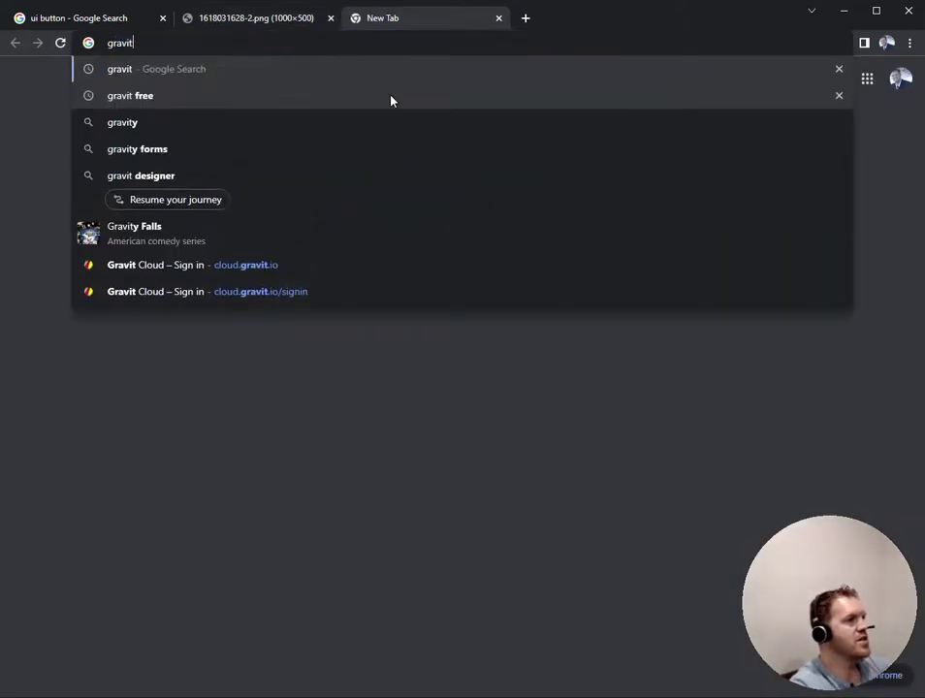
key("Return")
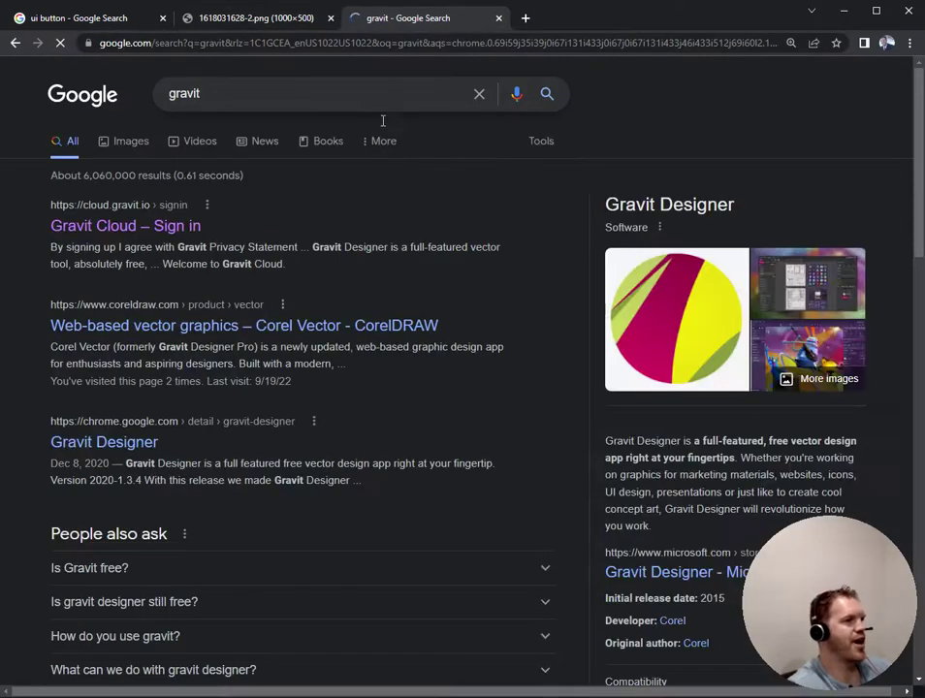
left_click(156, 229)
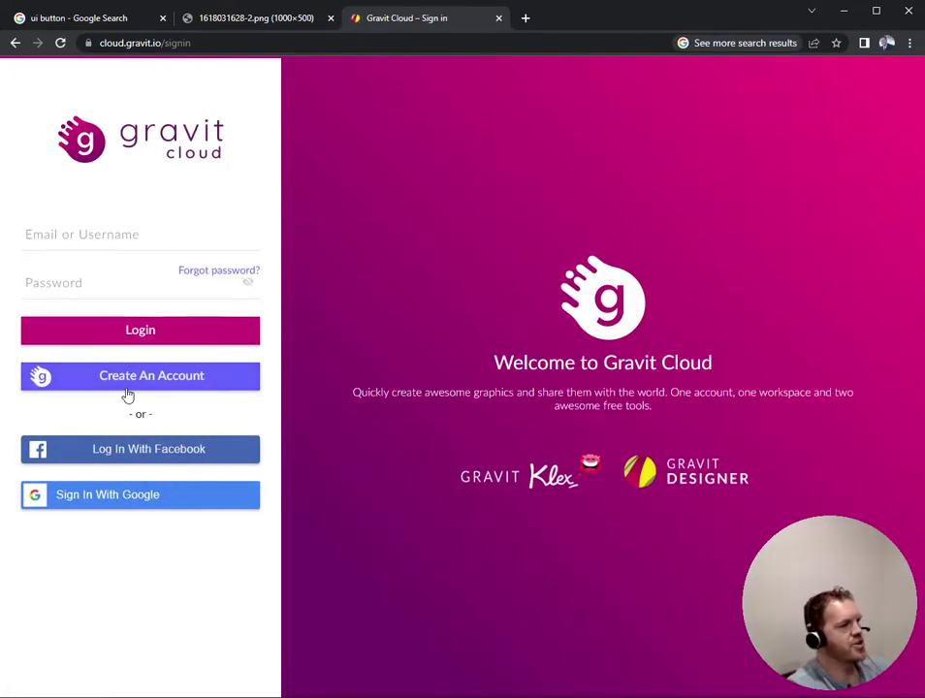
Step: Sign in to Gravit Cloud with the Google account and launch Gravit Designer
left_click(114, 233)
left_click(151, 273)
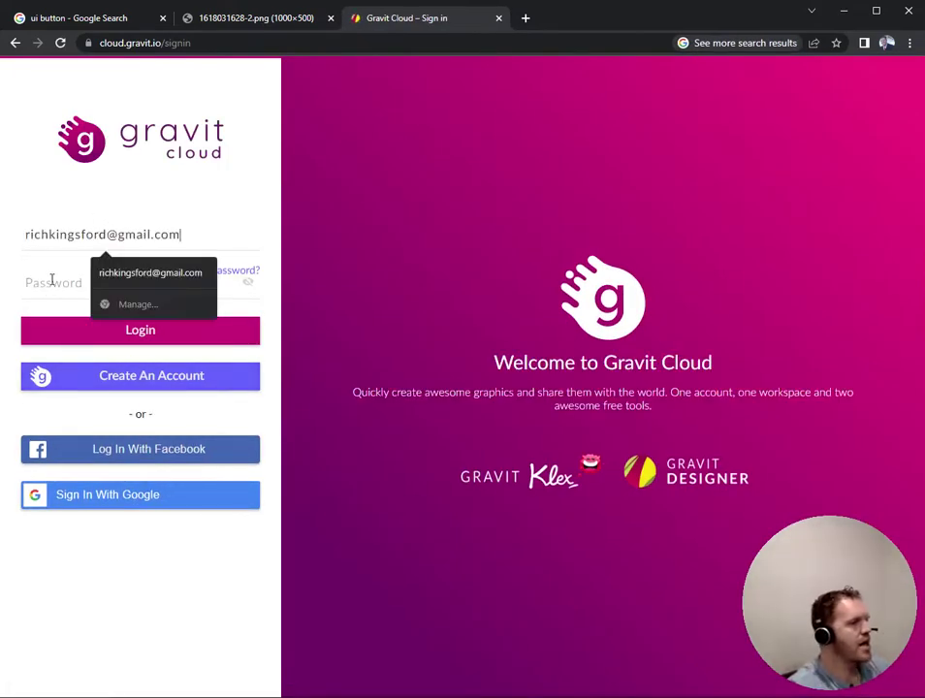
left_click(136, 499)
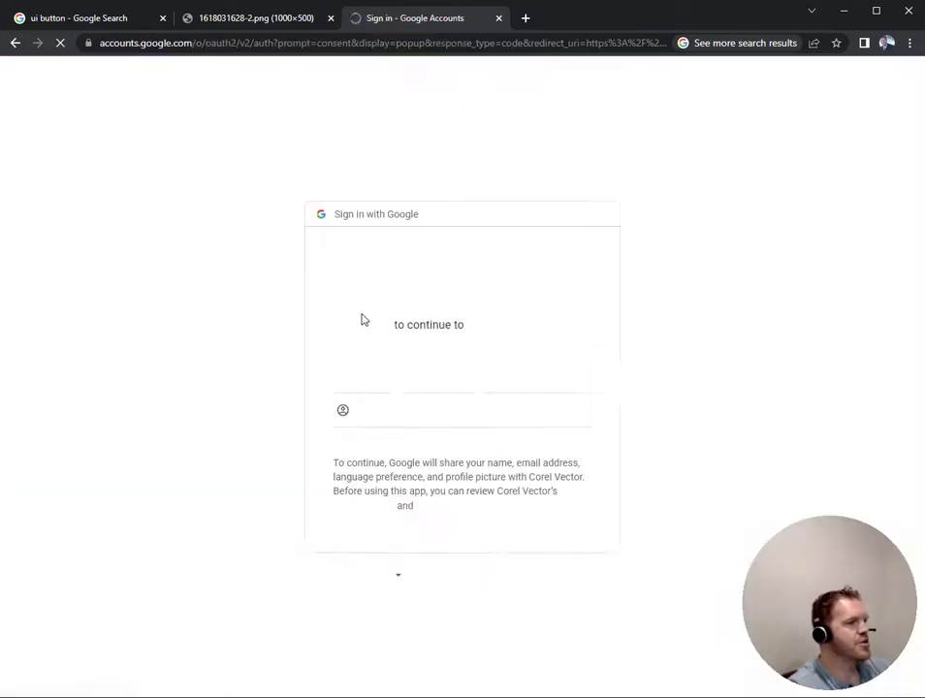
left_click(421, 369)
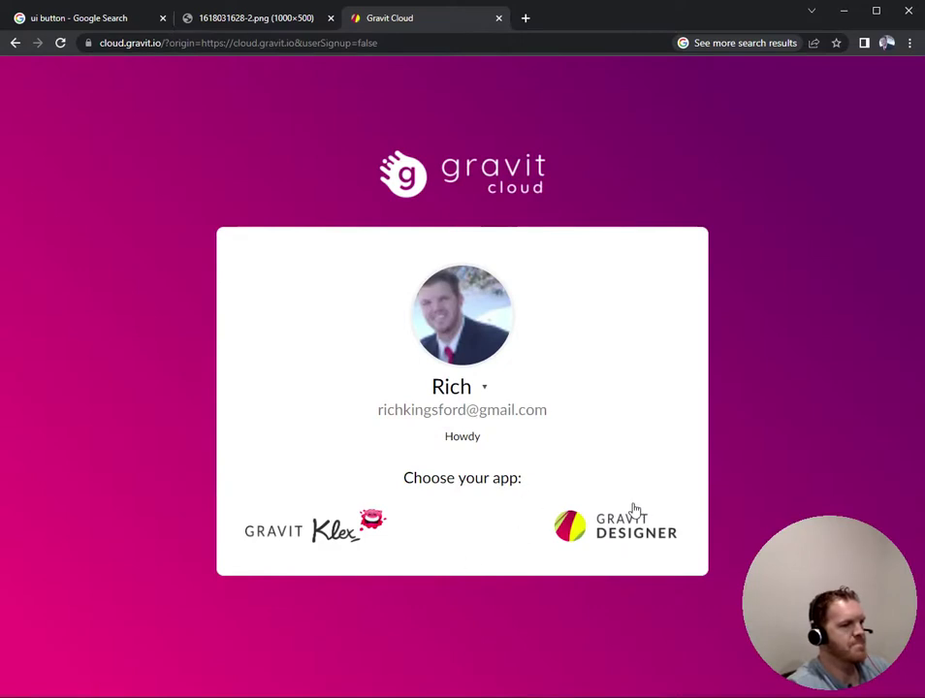
left_click(635, 509)
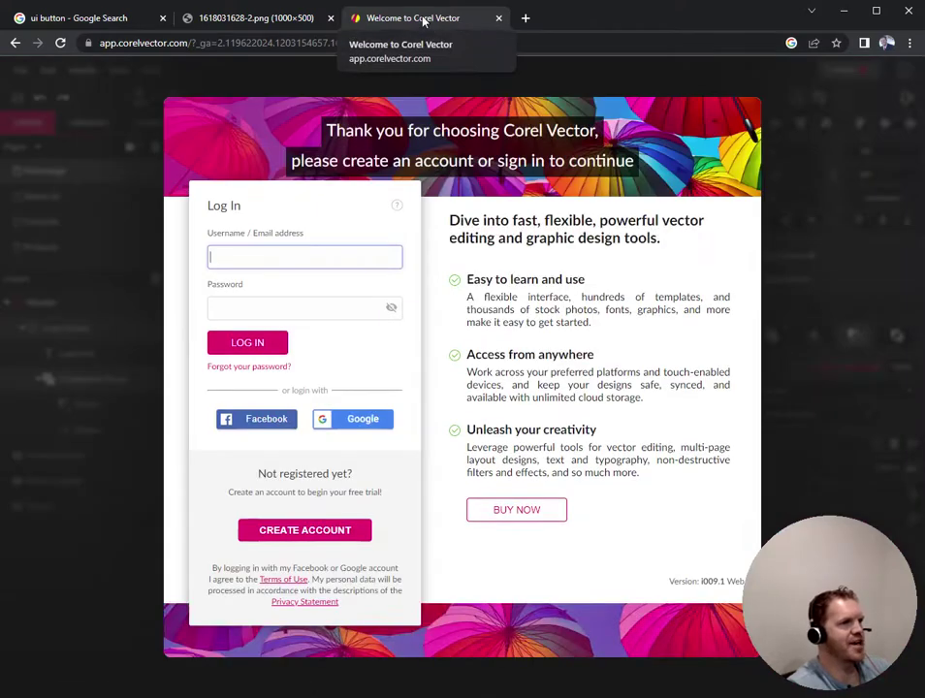
Step: Close the button image's tab and log in to Corel Vector with the Google account
left_click(330, 17)
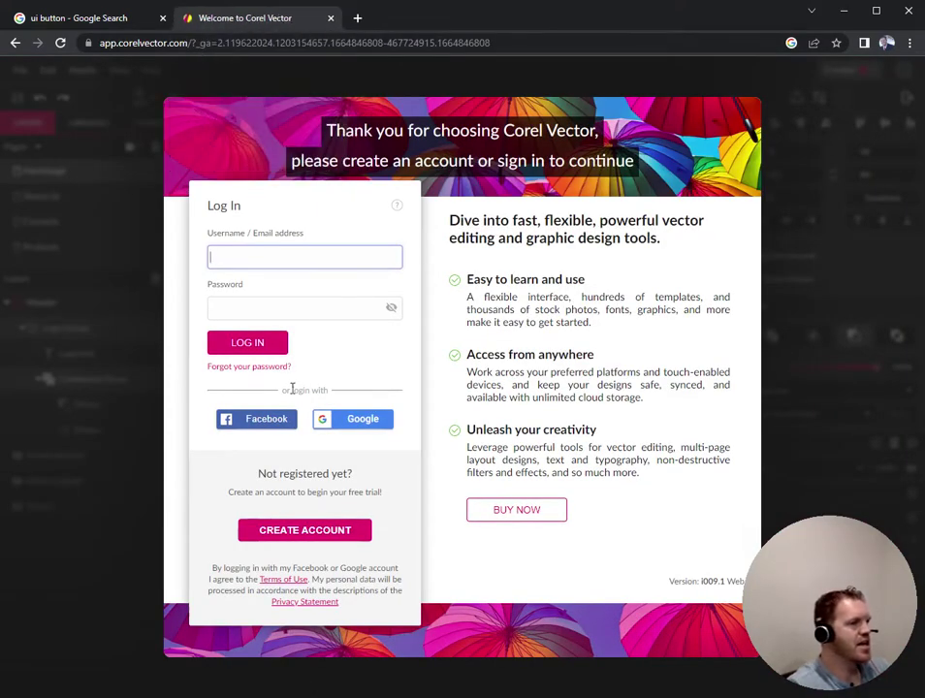
left_click(367, 427)
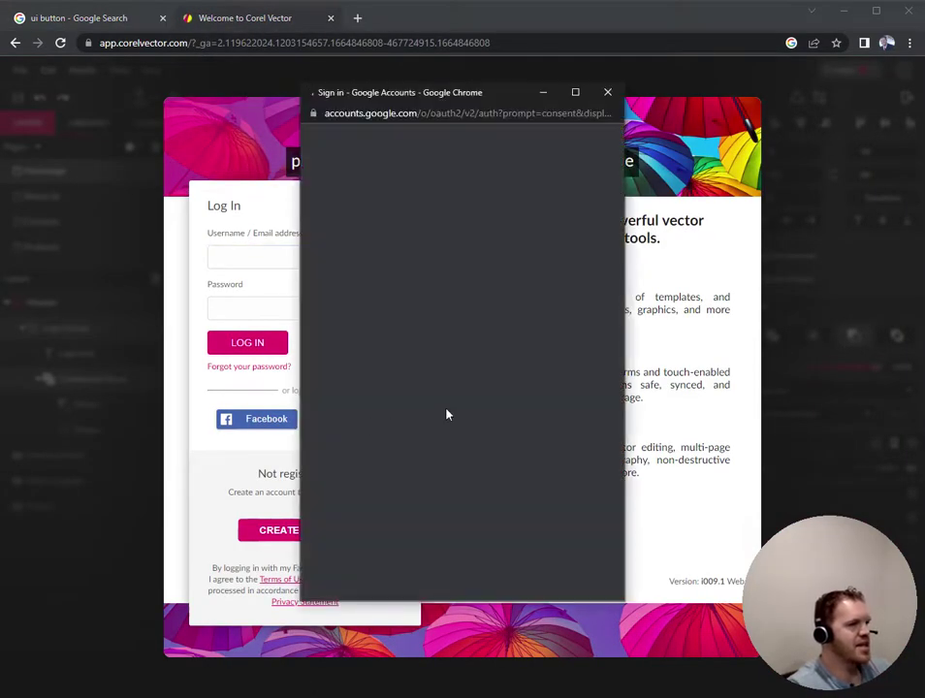
left_click(421, 297)
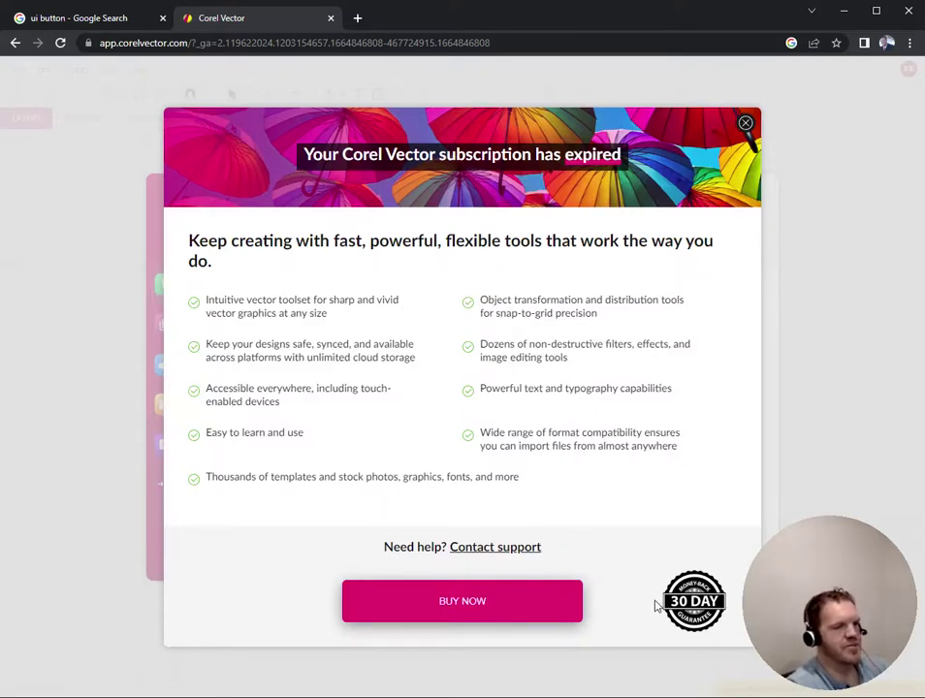
Step: Dismiss the subscription notice and create a new design with an infinite canvas in pixels
left_click(746, 124)
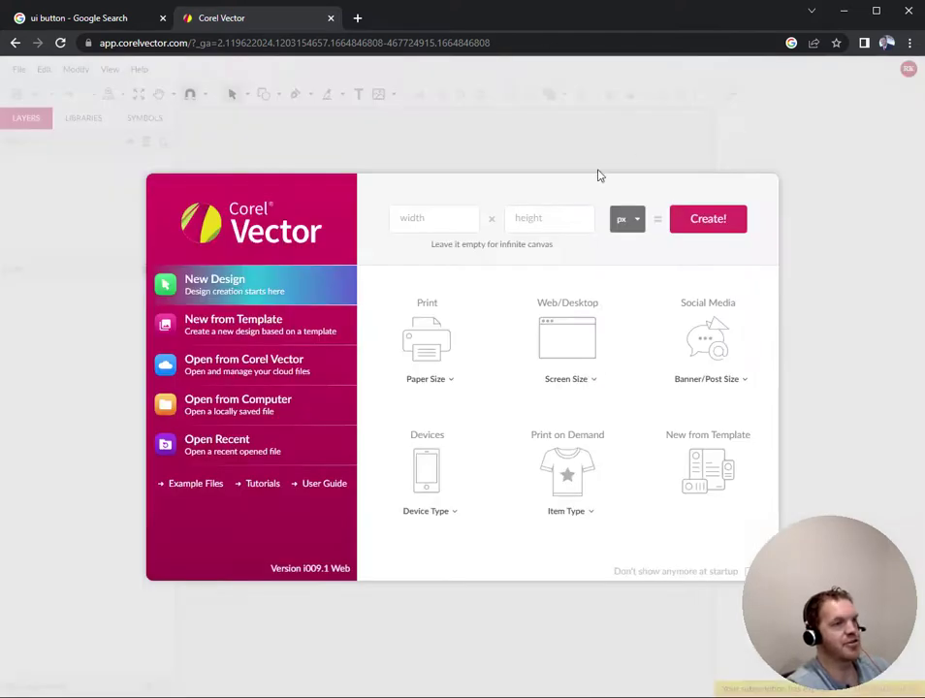
left_click(711, 218)
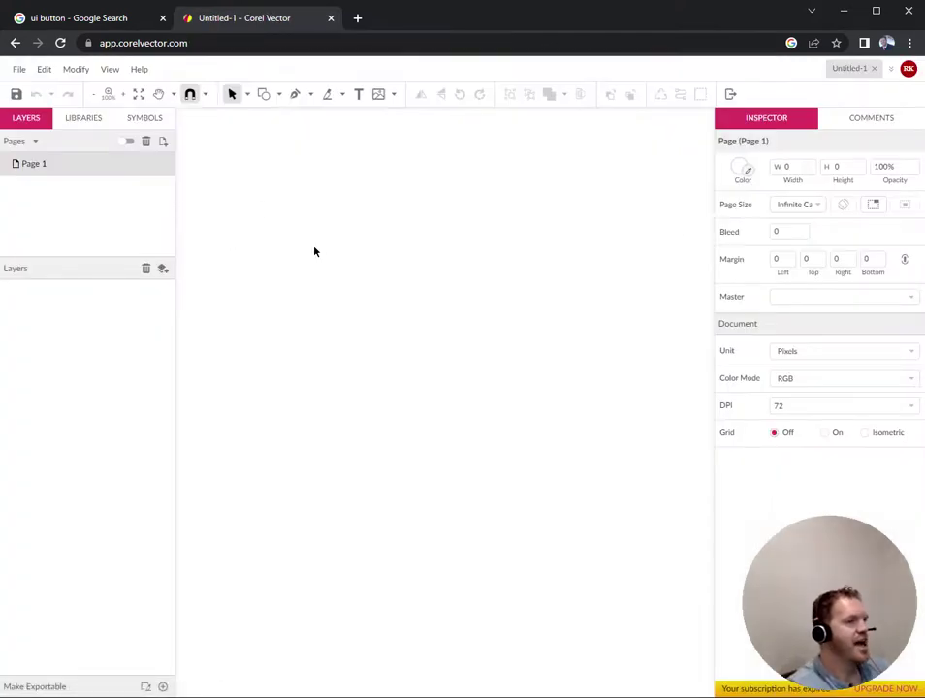
Step: Copy the Adobe XD button states image from the search results and paste it into the blank Corel Vector design
left_click(97, 22)
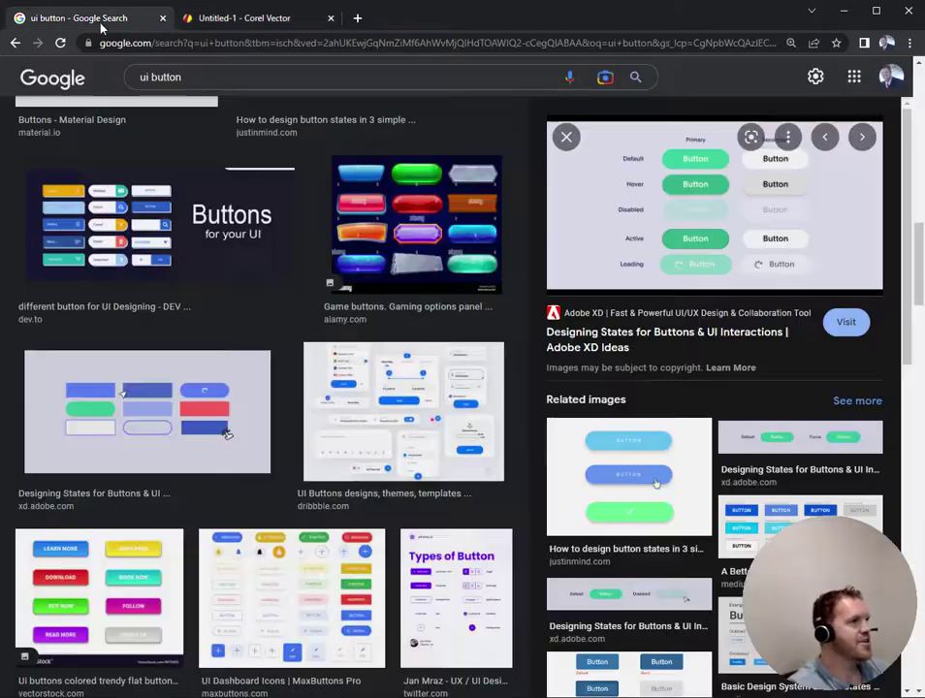
right_click(630, 225)
left_click(255, 19)
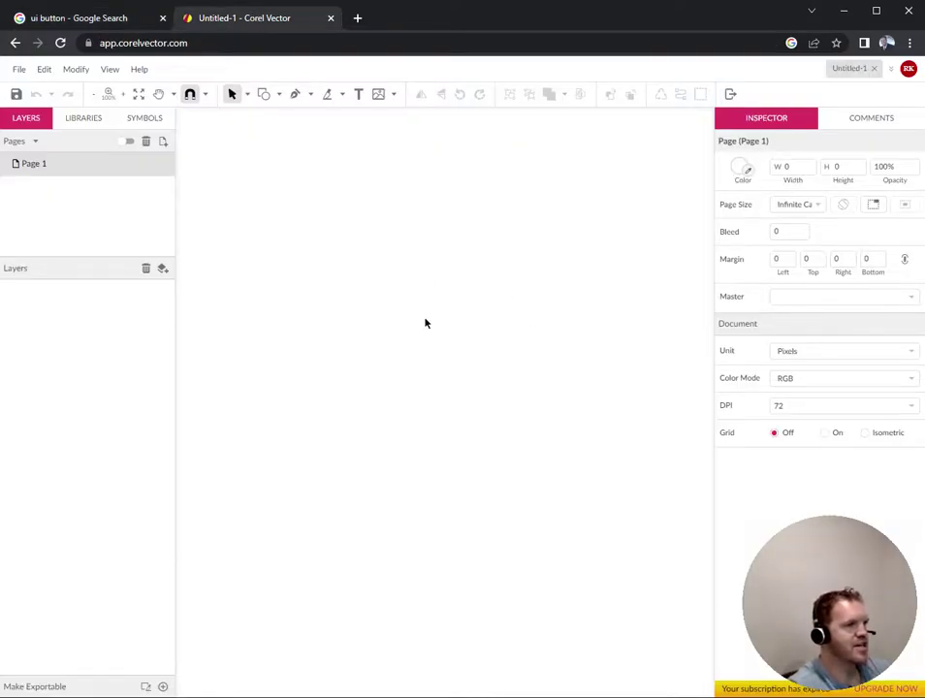
left_click(117, 18)
right_click(793, 219)
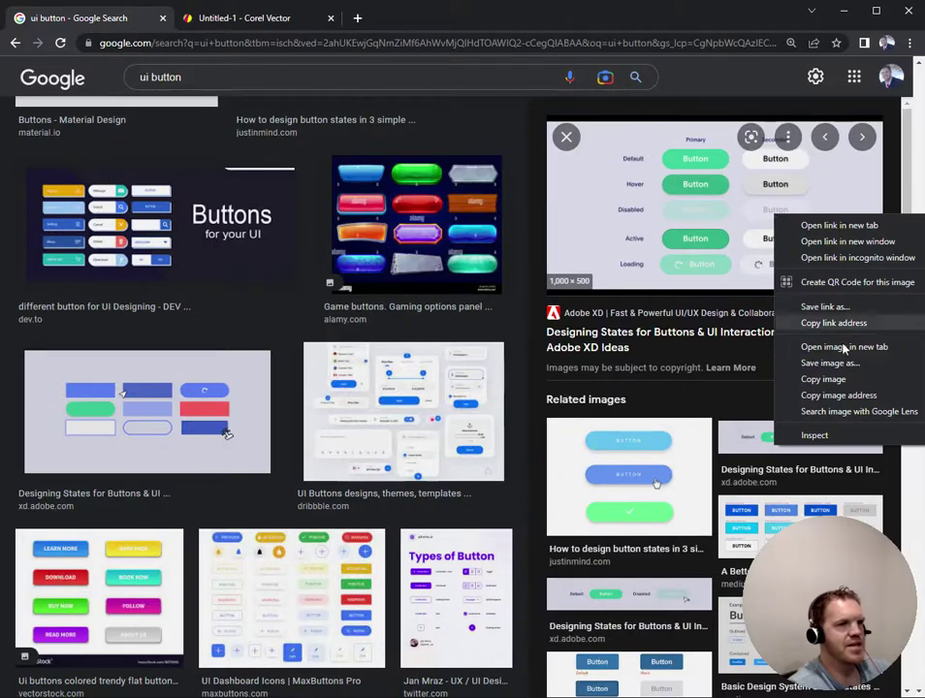
left_click(834, 379)
left_click(290, 18)
key("ctrl+v")
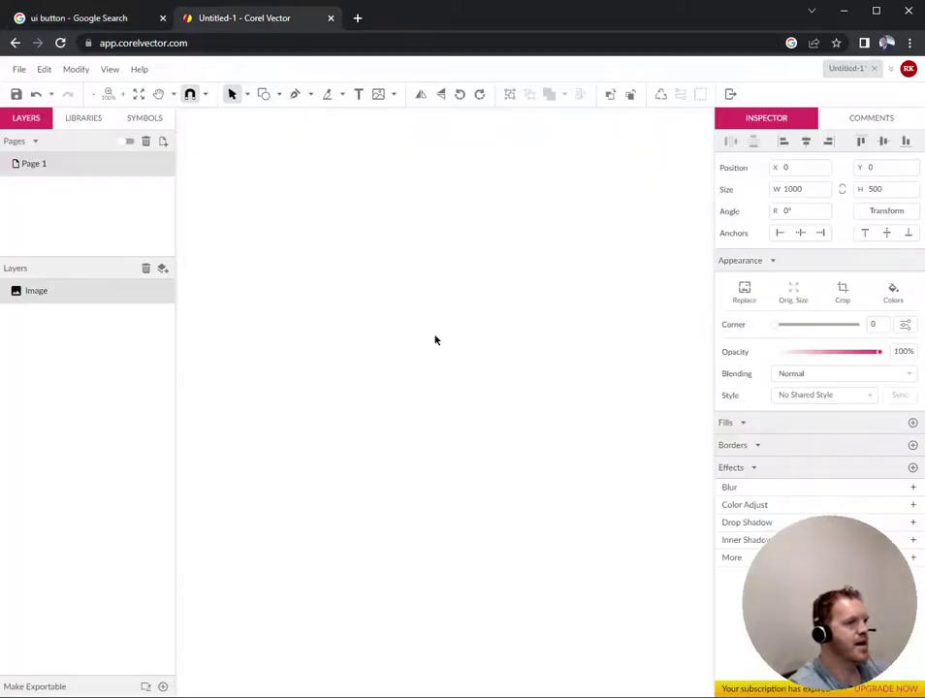
Step: Frame the pasted button image in the view with empty canvas above it, and deselect it
scroll(411, 307, "down", 6)
scroll(403, 295, "up", 3)
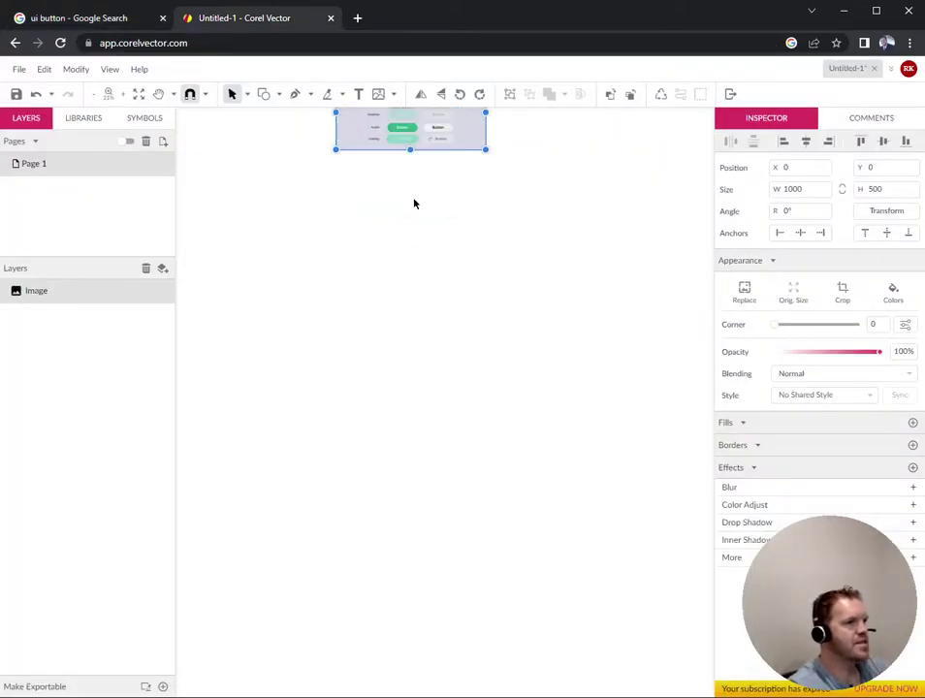
key("space")
left_click_drag(459, 165, 389, 421)
scroll(389, 420, "up", 5)
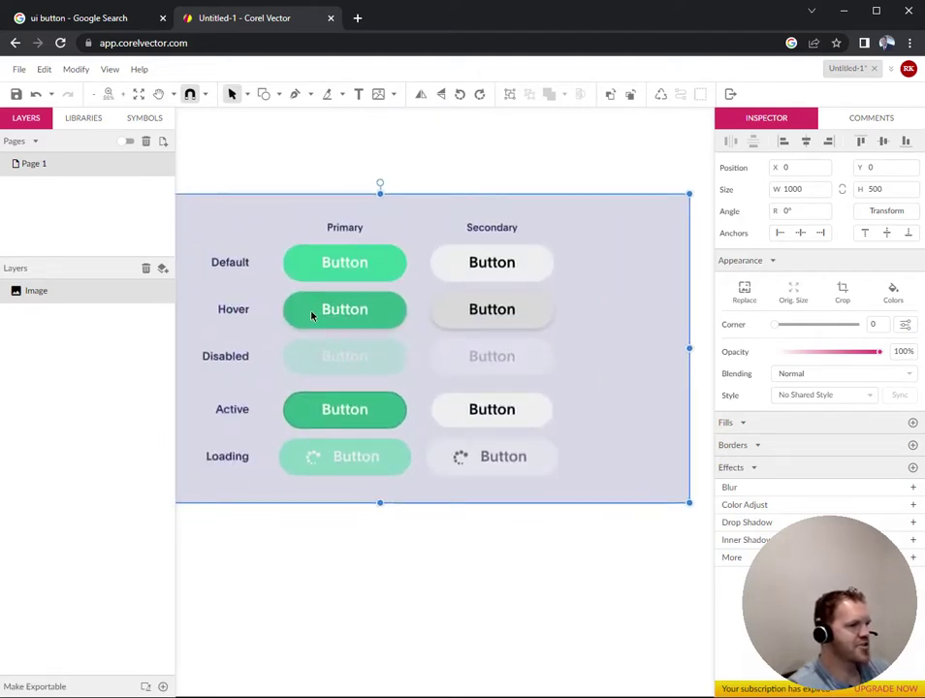
left_click_drag(420, 312, 441, 497)
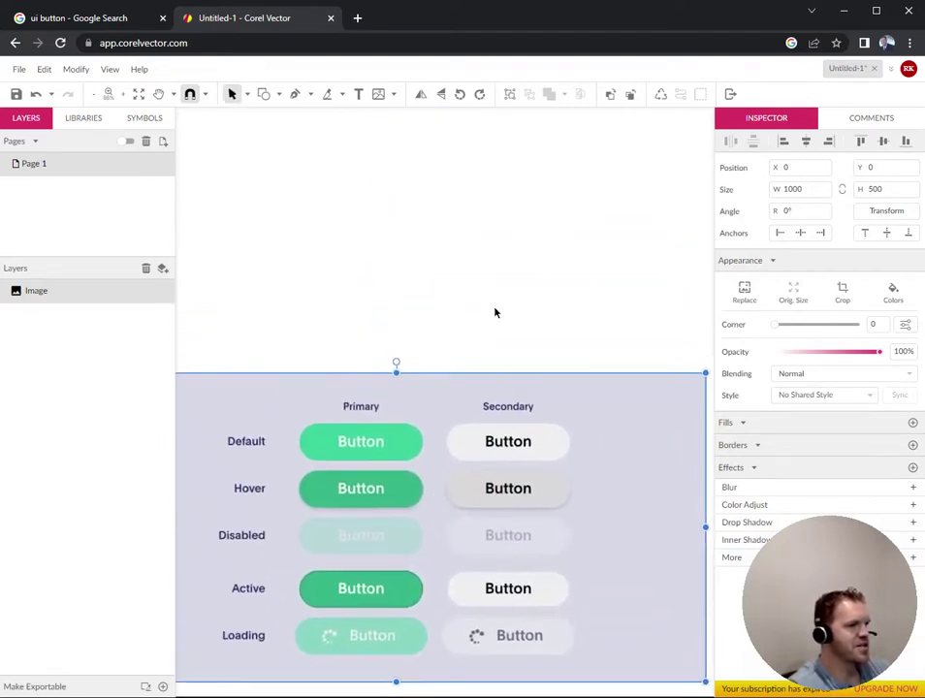
left_click(606, 321)
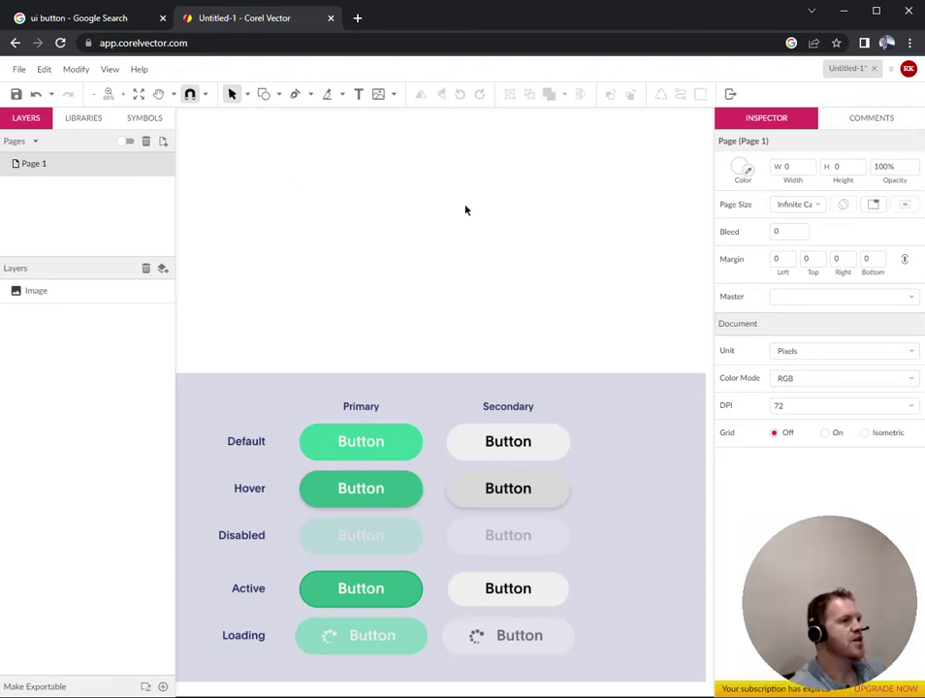
Step: Draw a rectangle about 257 px wide on the empty canvas above the reference image and deselect it
left_click(279, 94)
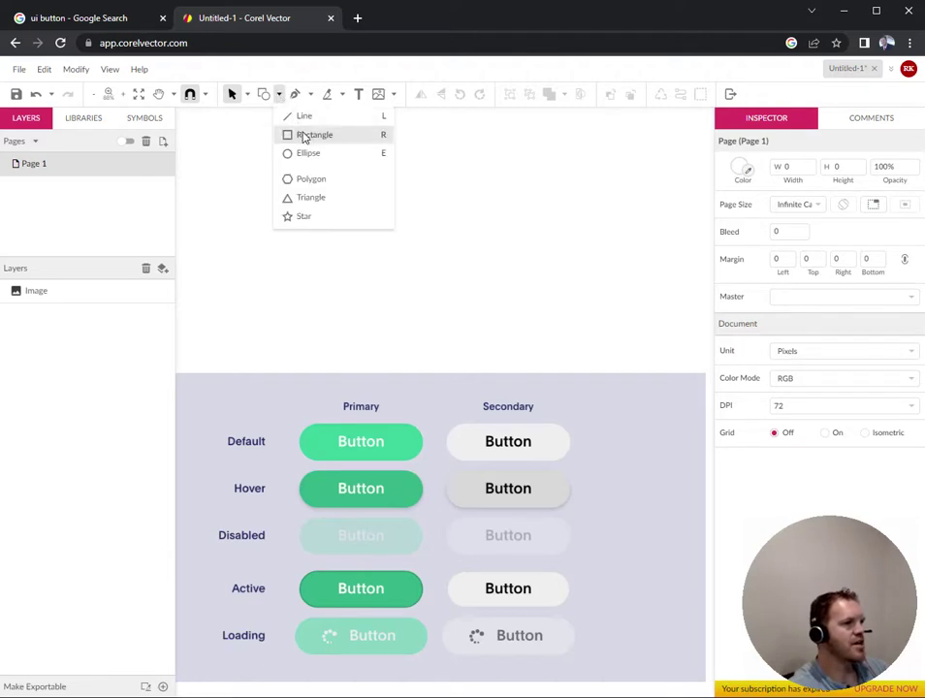
left_click(304, 134)
mouse_move(239, 154)
left_mouse_down()
mouse_move(431, 209)
mouse_move(397, 208)
mouse_move(412, 298)
mouse_move(437, 325)
left_mouse_up()
left_click(458, 258)
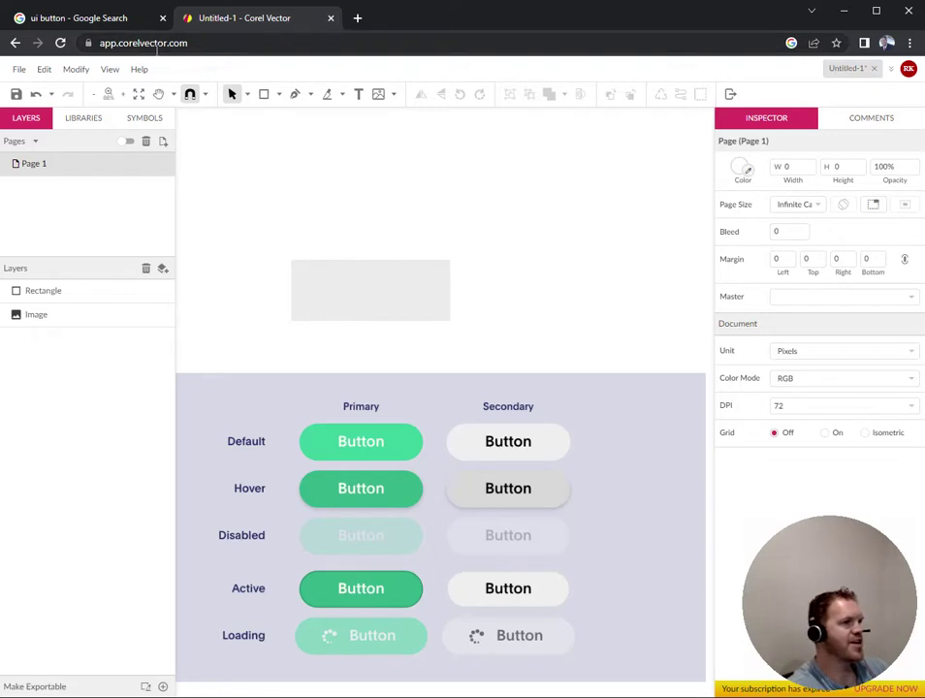
Step: Draw six more rectangles of varying sizes around the first one on the empty canvas
key("r")
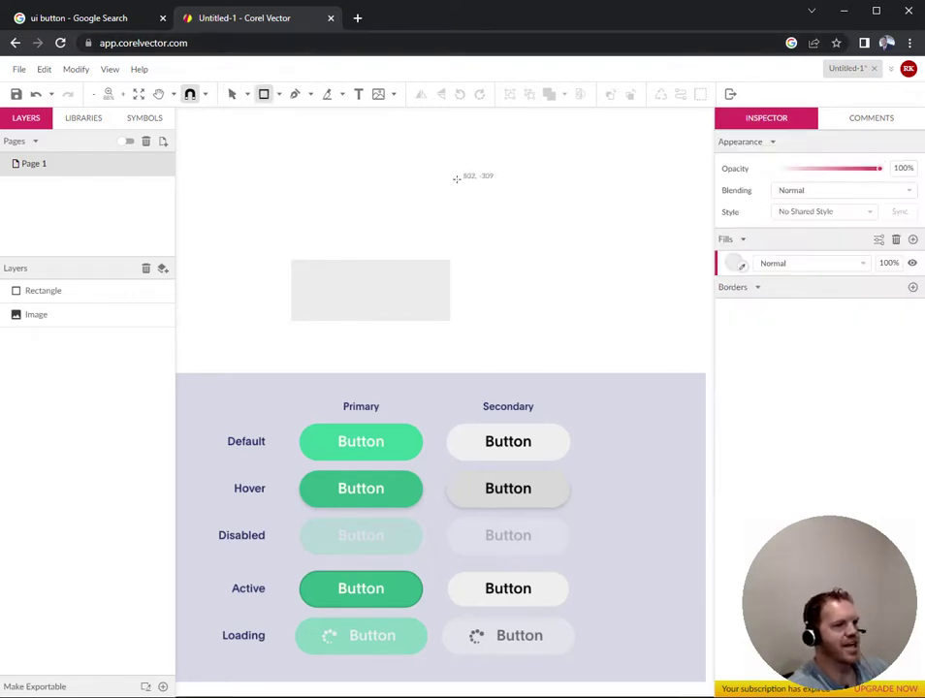
left_click_drag(457, 164, 611, 248)
key("r")
left_click_drag(496, 280, 625, 353)
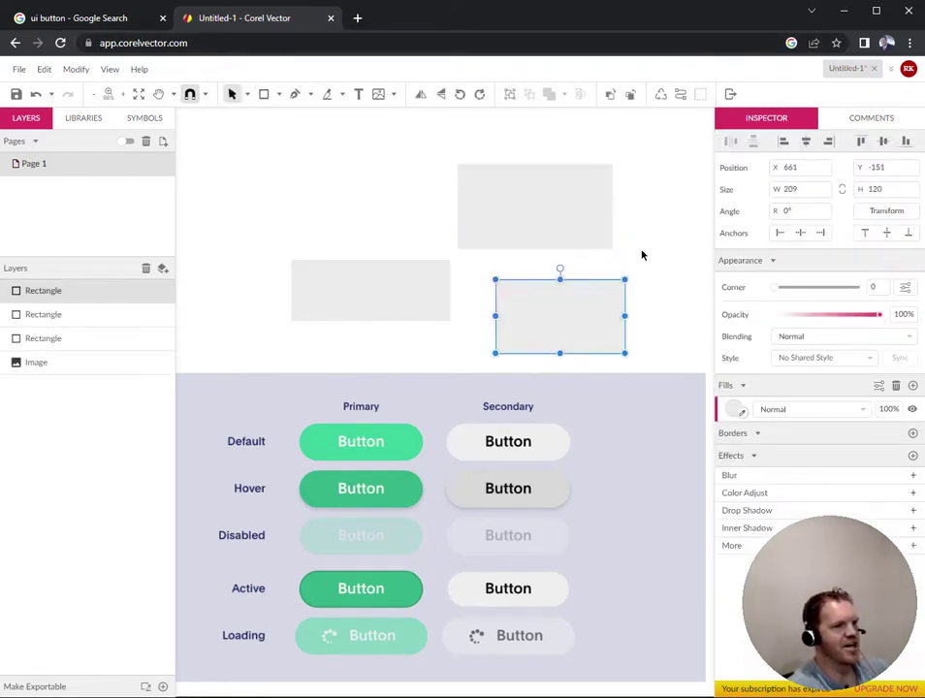
key("r")
left_click_drag(626, 179, 663, 305)
key("r")
left_click_drag(366, 145, 524, 205)
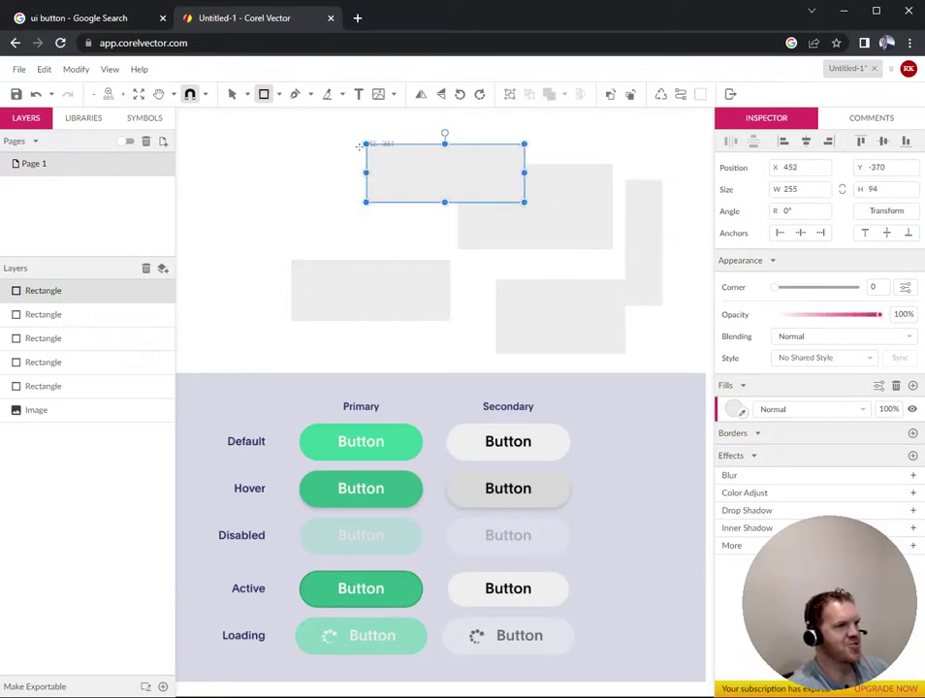
key("r")
mouse_move(343, 130)
left_mouse_down()
mouse_move(457, 161)
mouse_move(535, 159)
left_mouse_up()
key("r")
left_click_drag(587, 133, 672, 241)
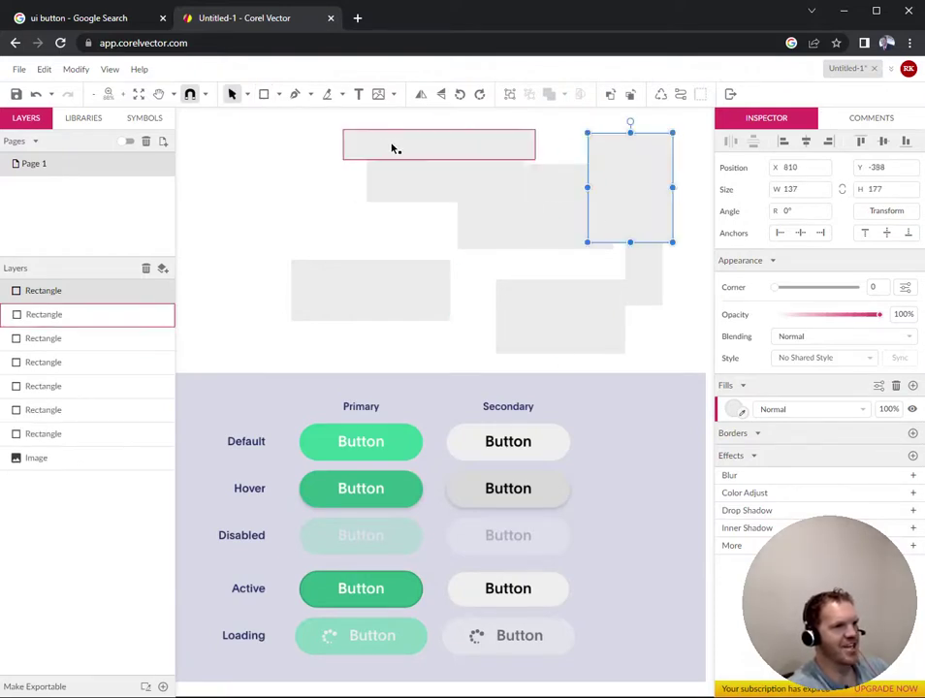
Step: Delete five of the extra rectangles together and the remaining one separately, and undo both deletions
left_click_drag(326, 120, 677, 233)
key("Delete")
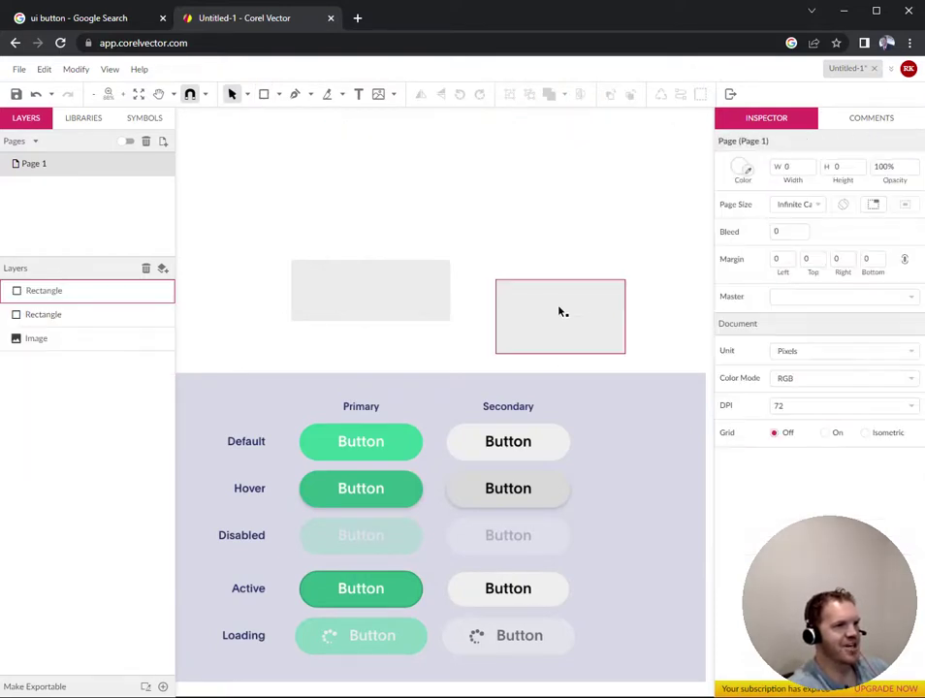
left_click(518, 314)
key("Delete")
key("ctrl+z")
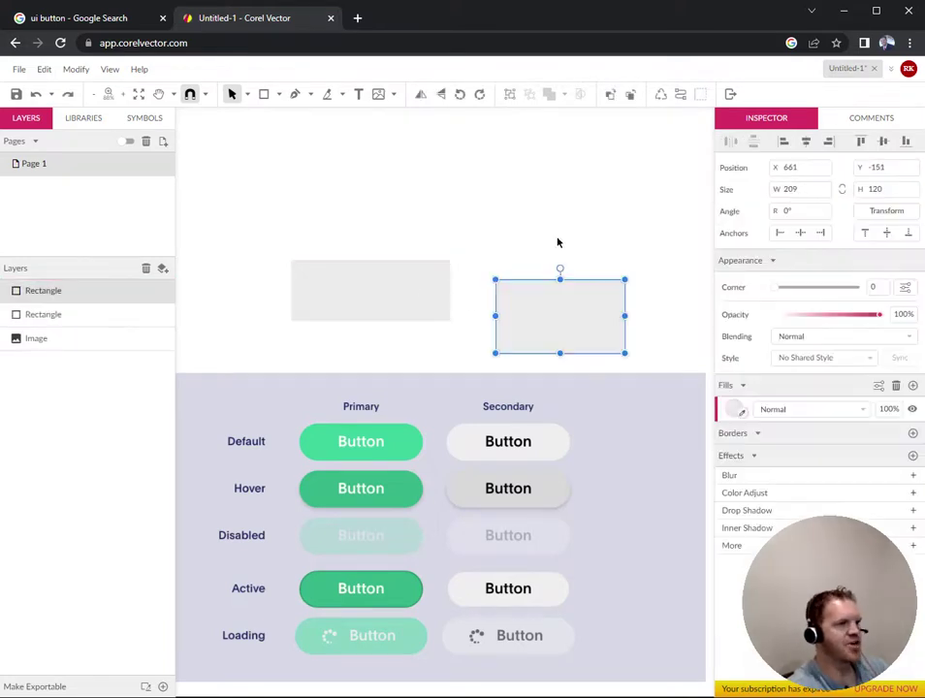
key("ctrl+z")
Step: Delete the six extra rectangles one by one, keeping only the first rectangle
left_click(629, 311)
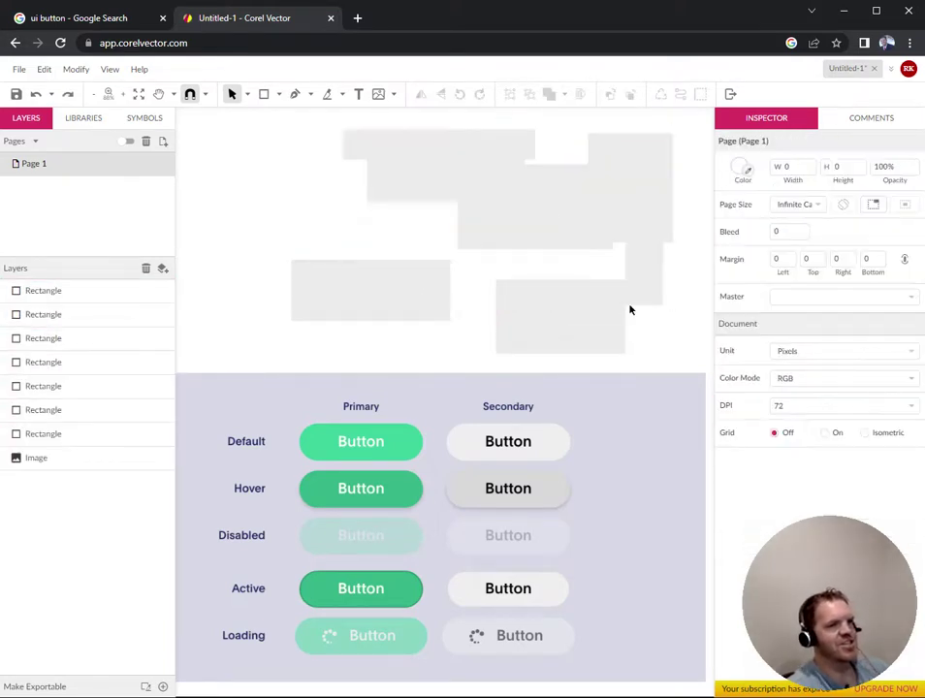
left_click(574, 227)
left_click(651, 192)
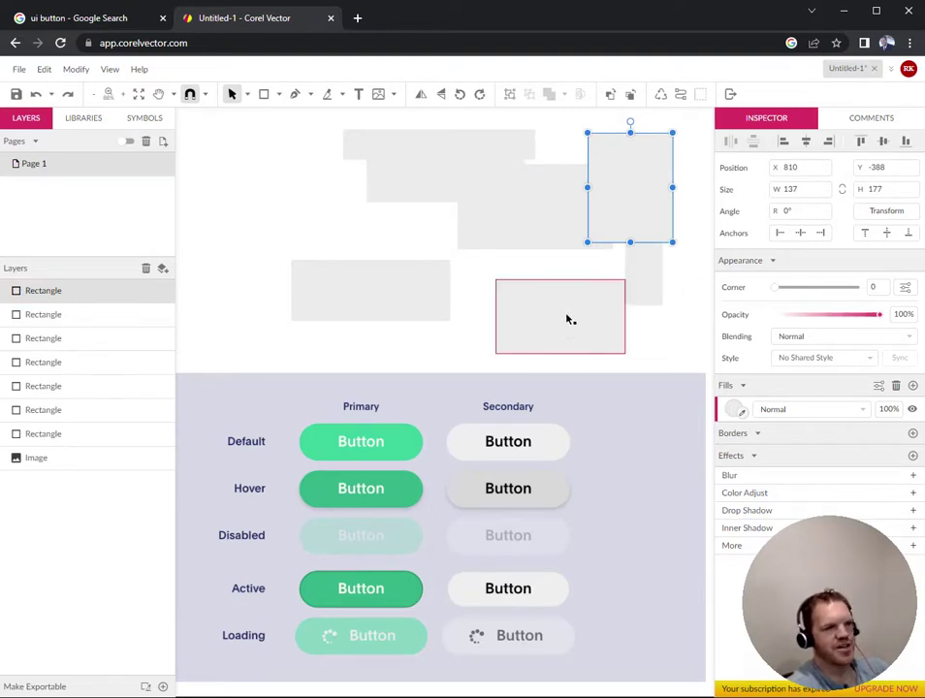
left_click(574, 322)
key("Delete")
left_click(650, 282)
key("Delete")
left_click(616, 196)
key("Delete")
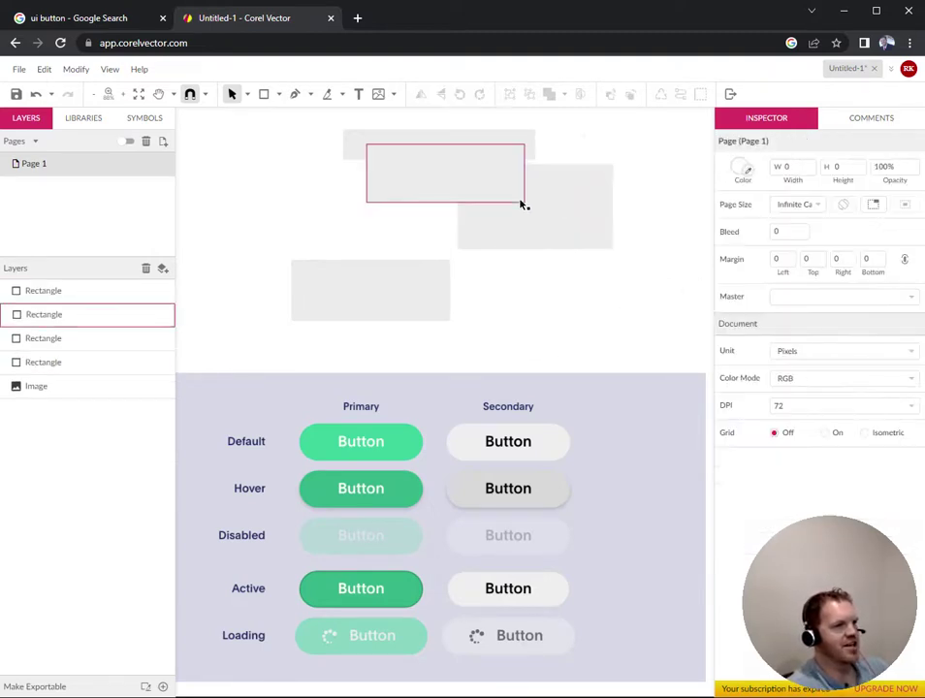
left_click(520, 200)
key("Delete")
left_click(497, 211)
key("Delete")
left_click(466, 153)
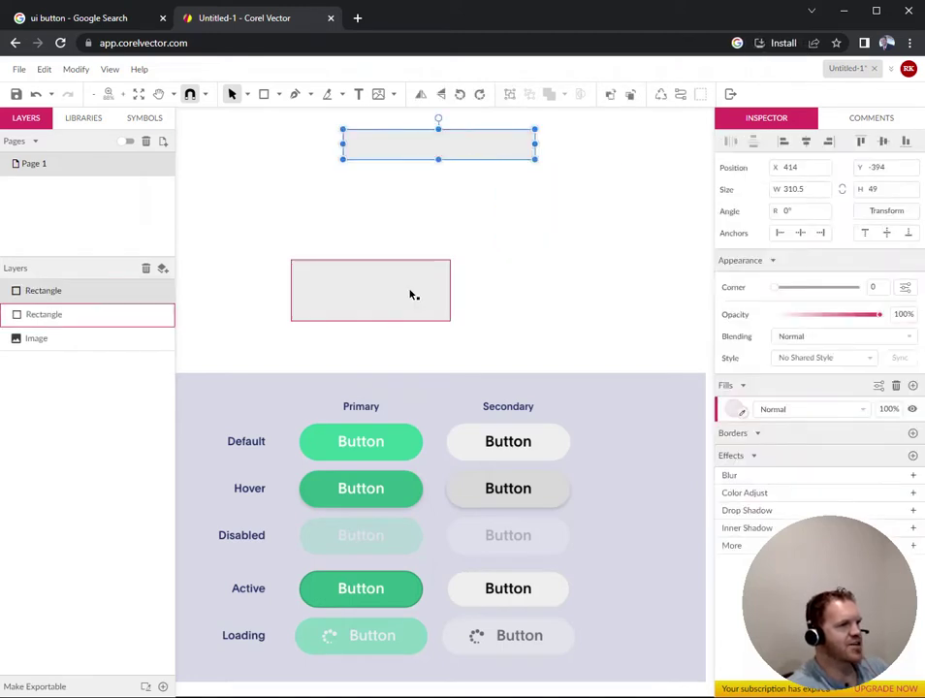
key("Delete")
Step: Move the remaining rectangle toward the middle of the canvas just above the reference image and resize it to about 257 × 85 px
left_click(384, 302)
left_click_drag(385, 303, 462, 272)
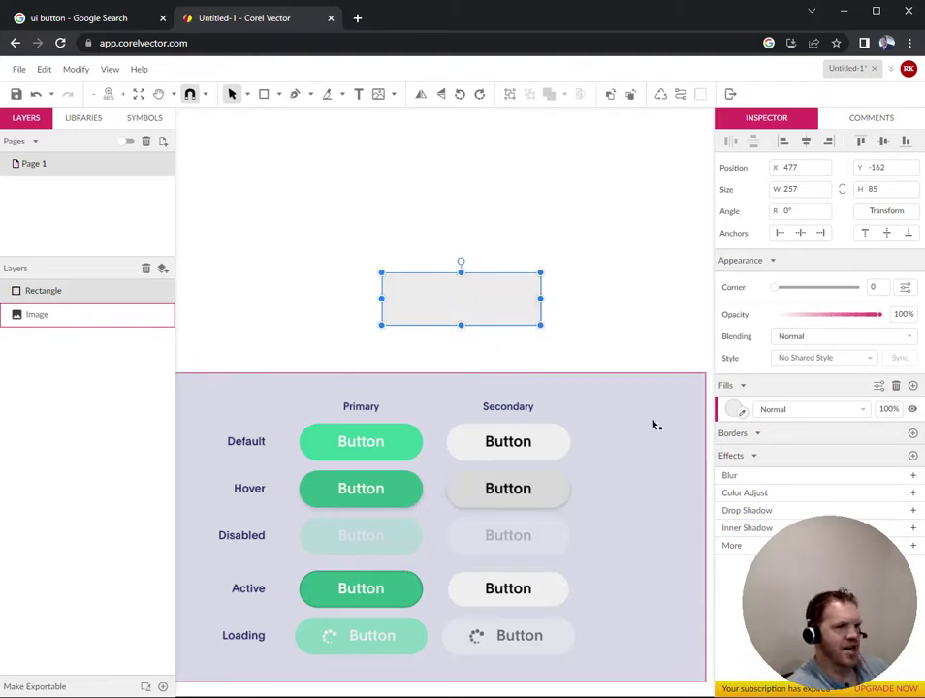
Step: Fill the rectangle with green #00FF00 and adjust the hue and shade by eye toward the reference's green hover button
left_click(736, 410)
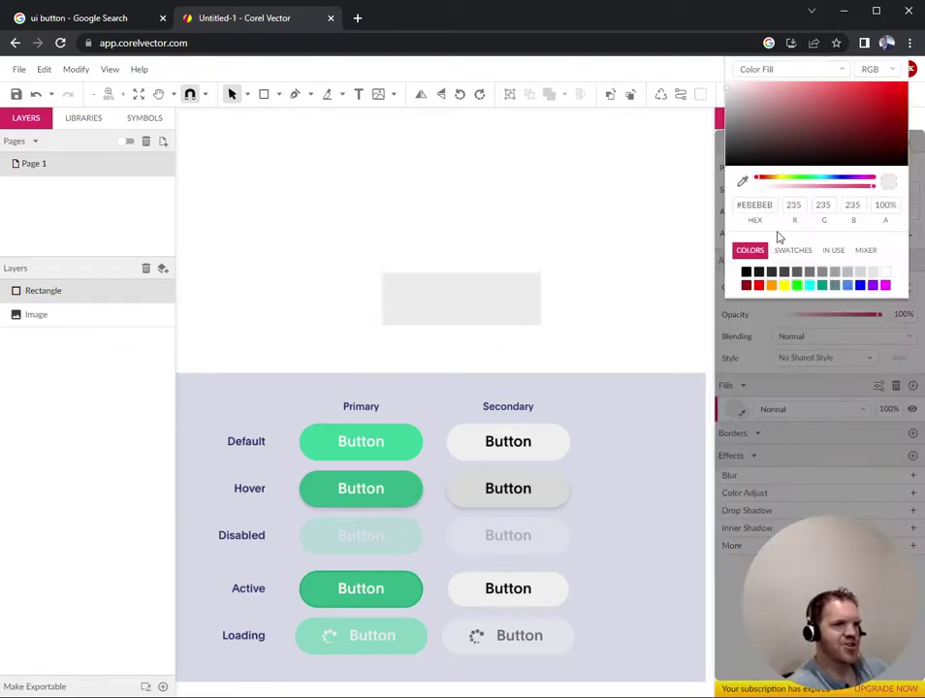
left_click(796, 285)
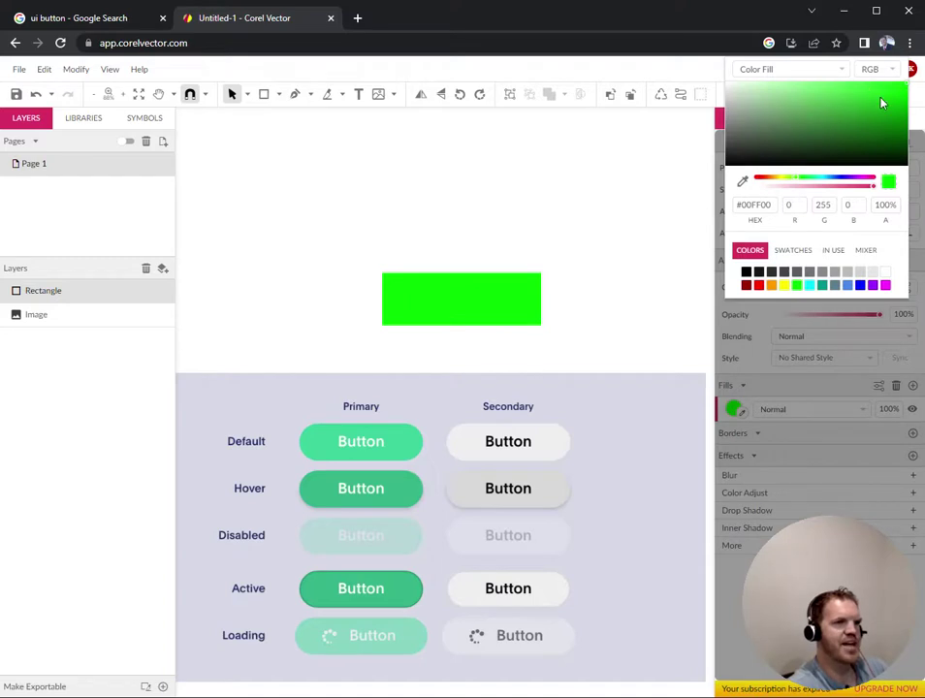
left_click_drag(882, 103, 833, 106)
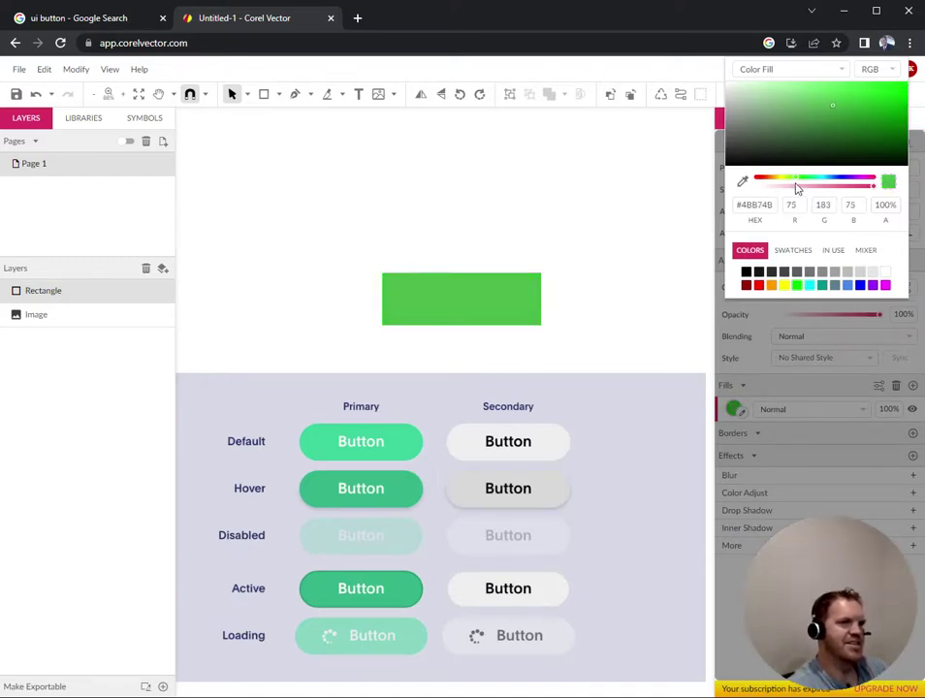
left_click_drag(796, 186, 801, 181)
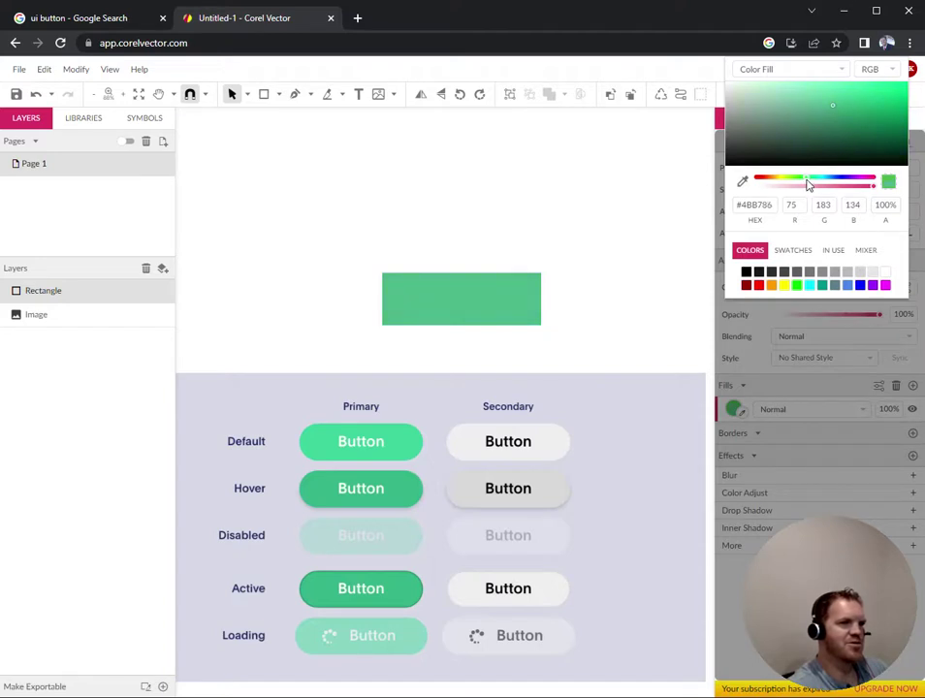
left_click_drag(841, 103, 840, 106)
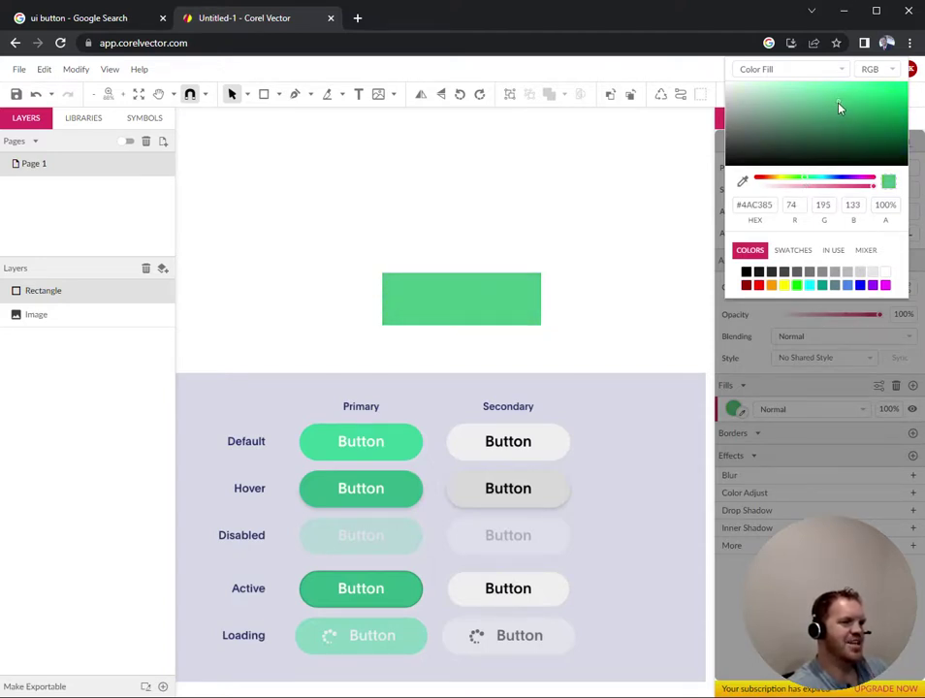
left_click_drag(842, 120, 838, 112)
left_click(593, 186)
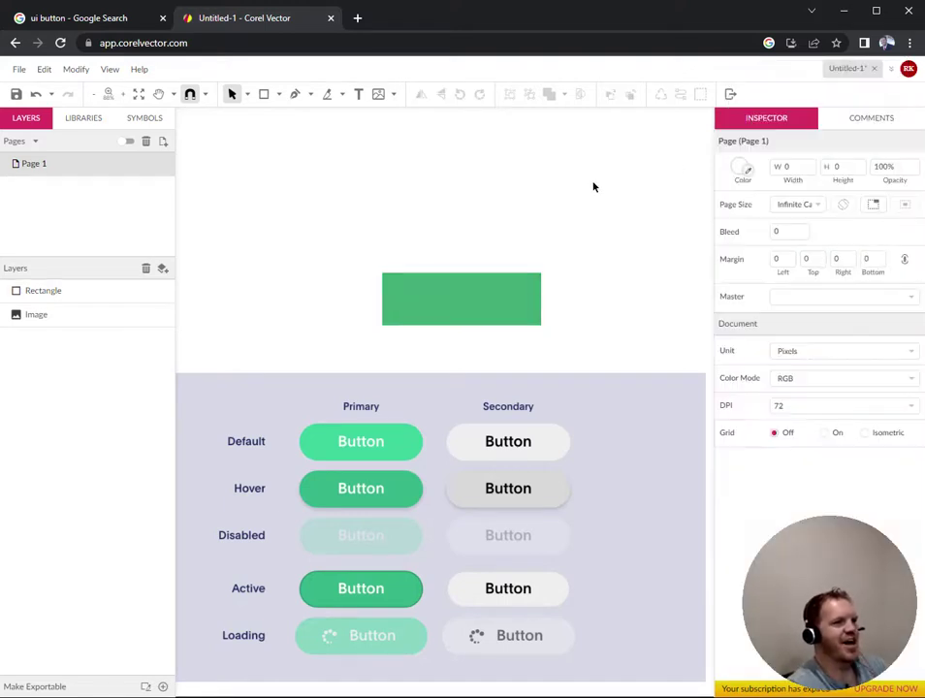
Step: Sample the green of the reference's primary Hover button as the rectangle's fill with the eyedropper, and deselect the rectangle
left_click(454, 287)
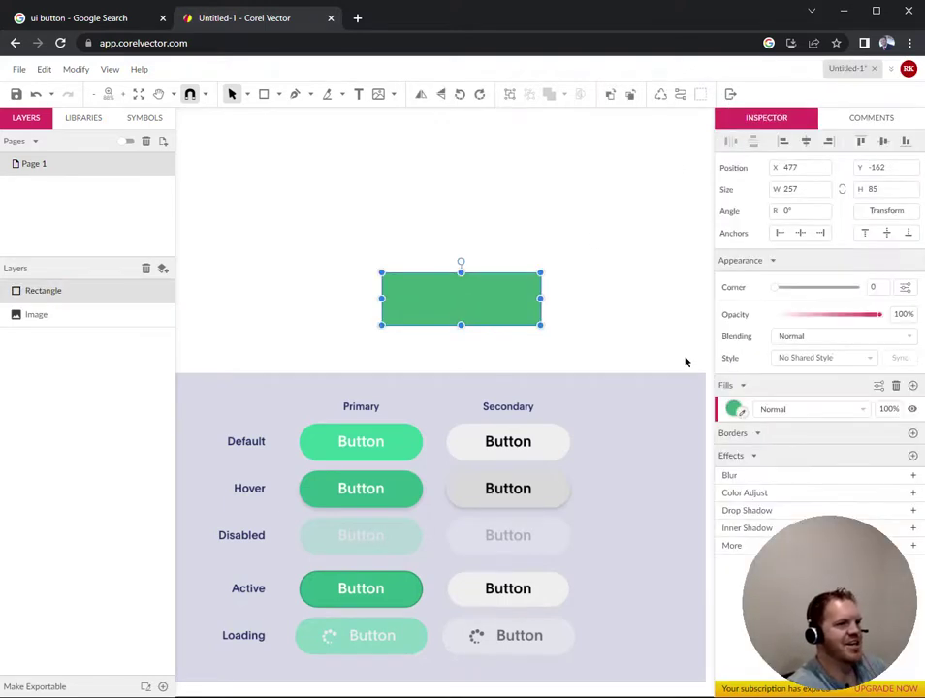
left_click(741, 413)
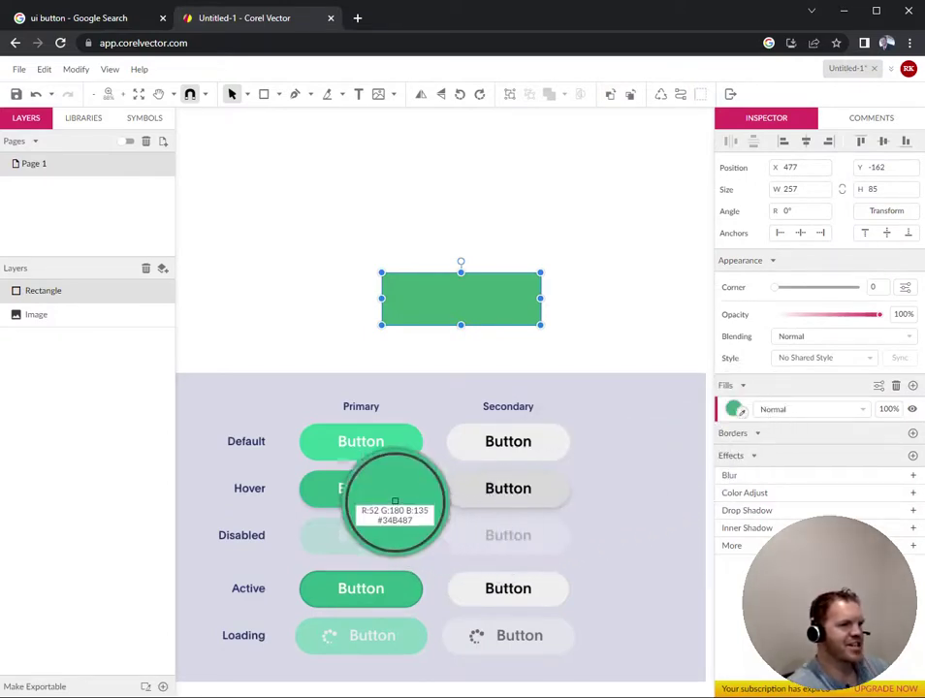
left_click(411, 503)
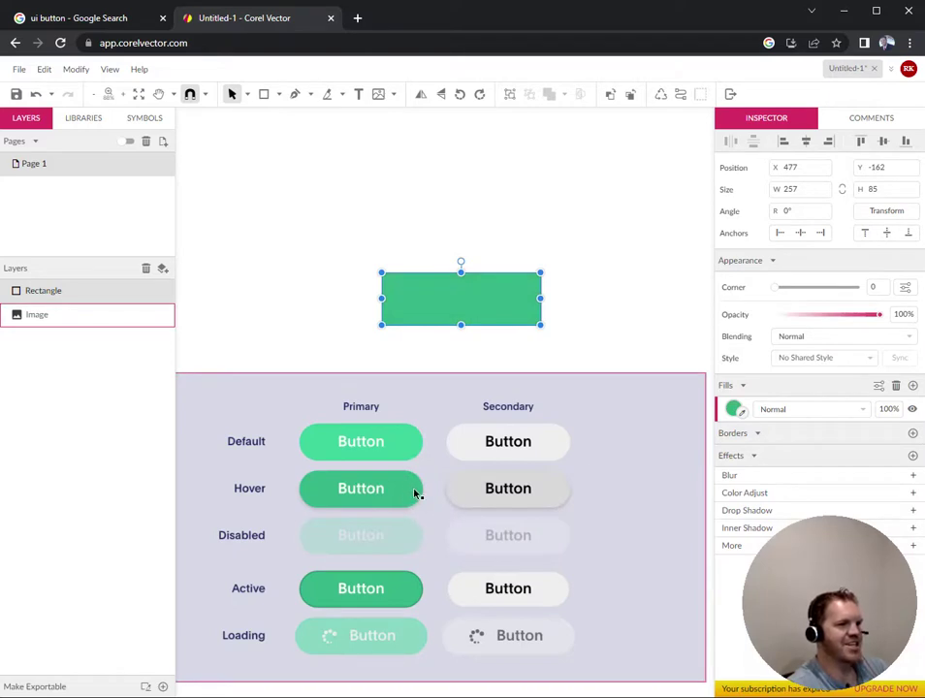
left_click(742, 413)
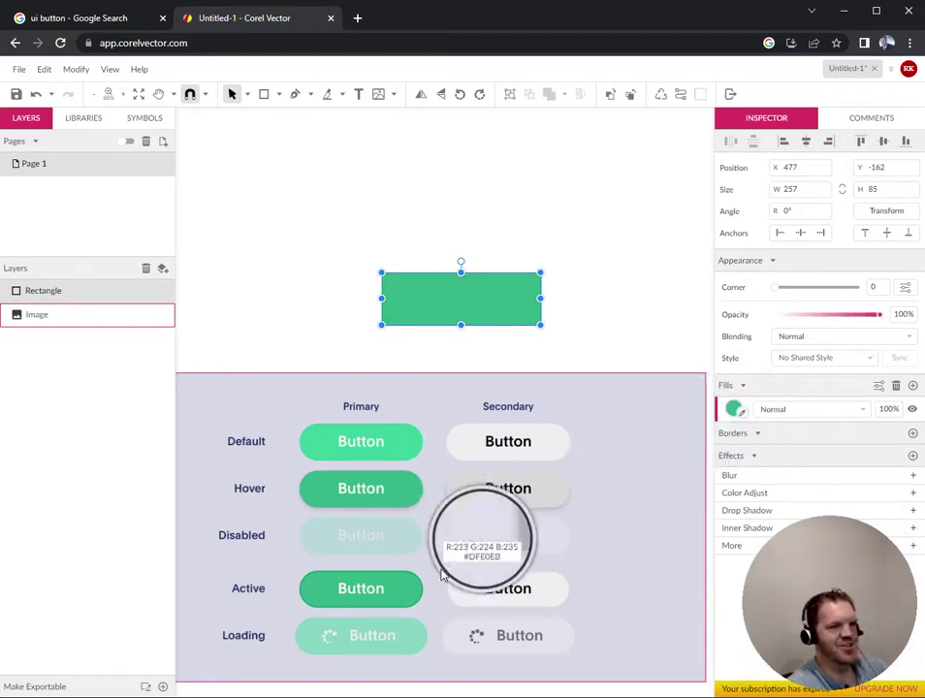
left_click(399, 496)
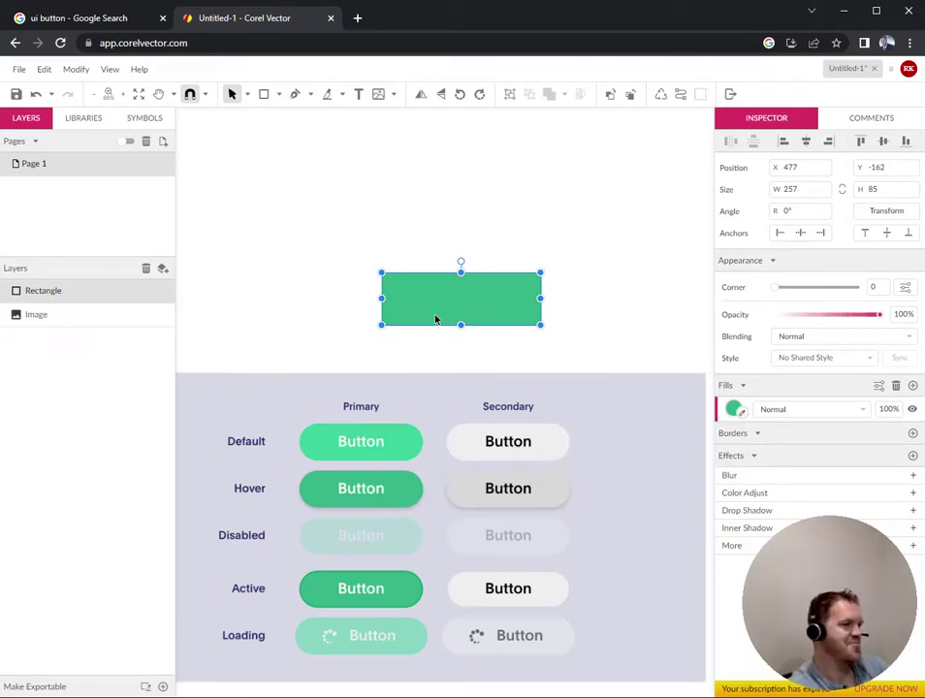
left_click(570, 240)
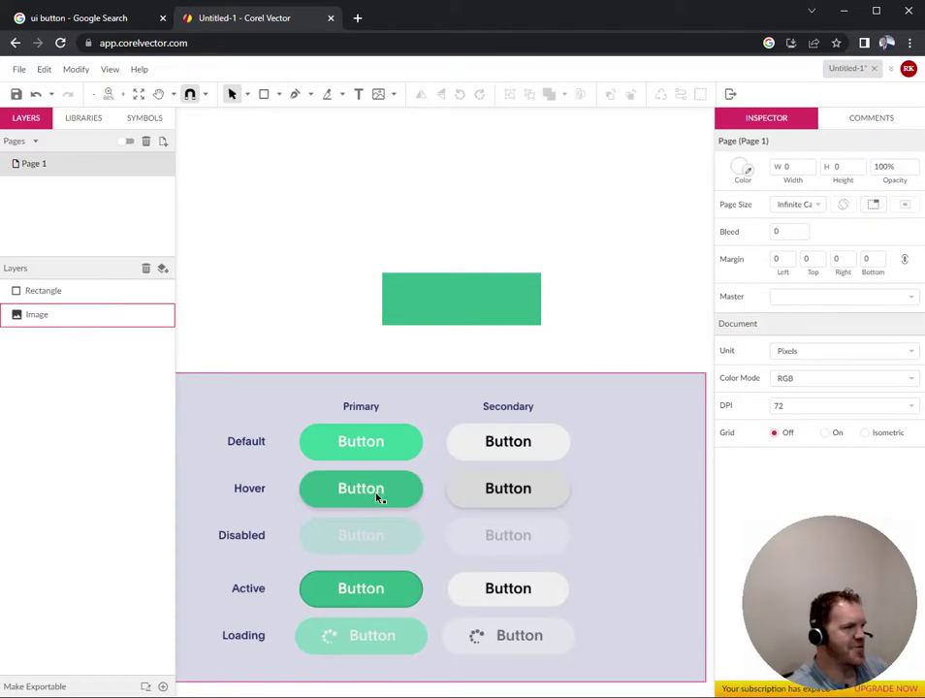
Step: Add the text "Button" on the green rectangle
key("t")
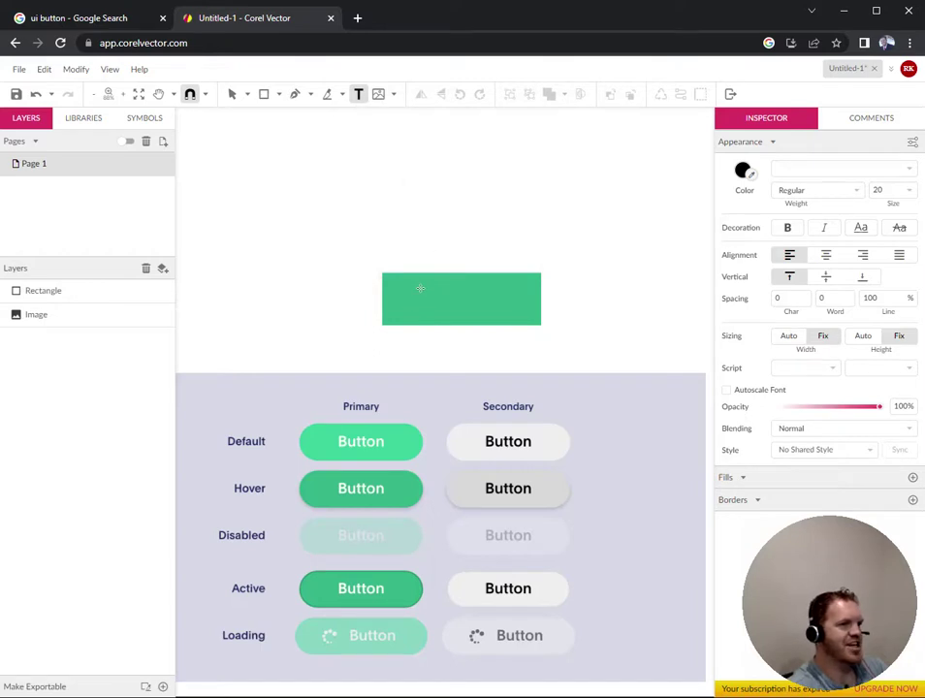
left_click(420, 288)
type("Button")
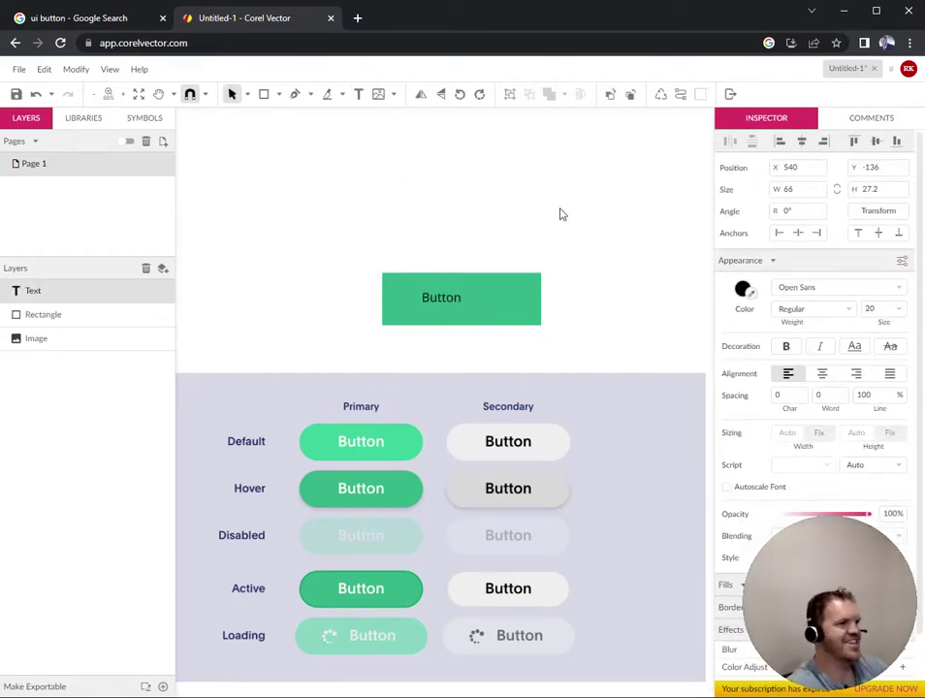
key("Escape")
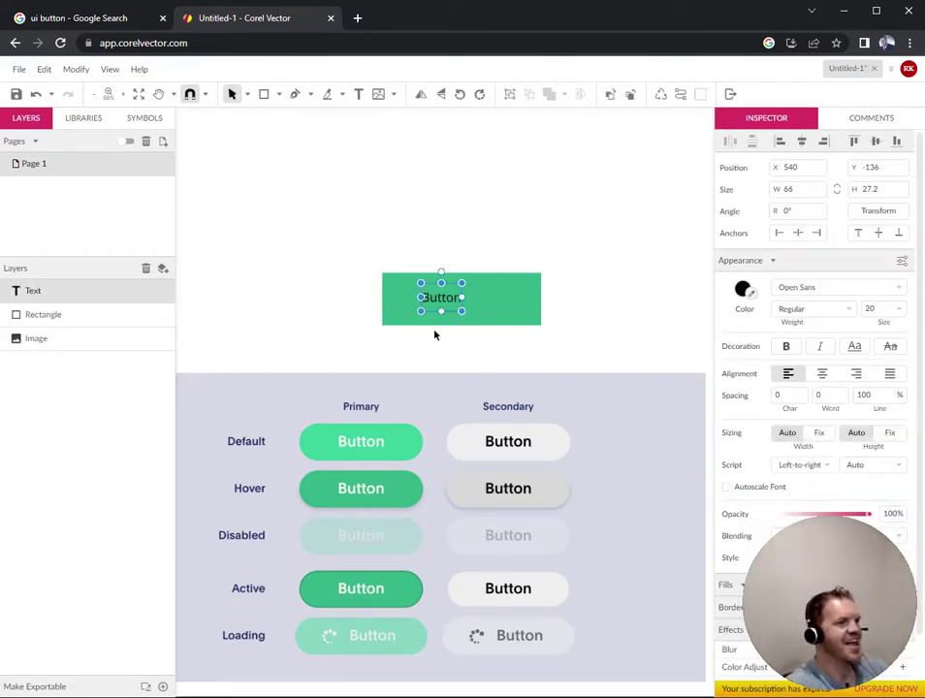
Step: Set the "Button" label's text color to white (#FFFFFF)
left_click(742, 290)
left_click_drag(745, 353, 717, 319)
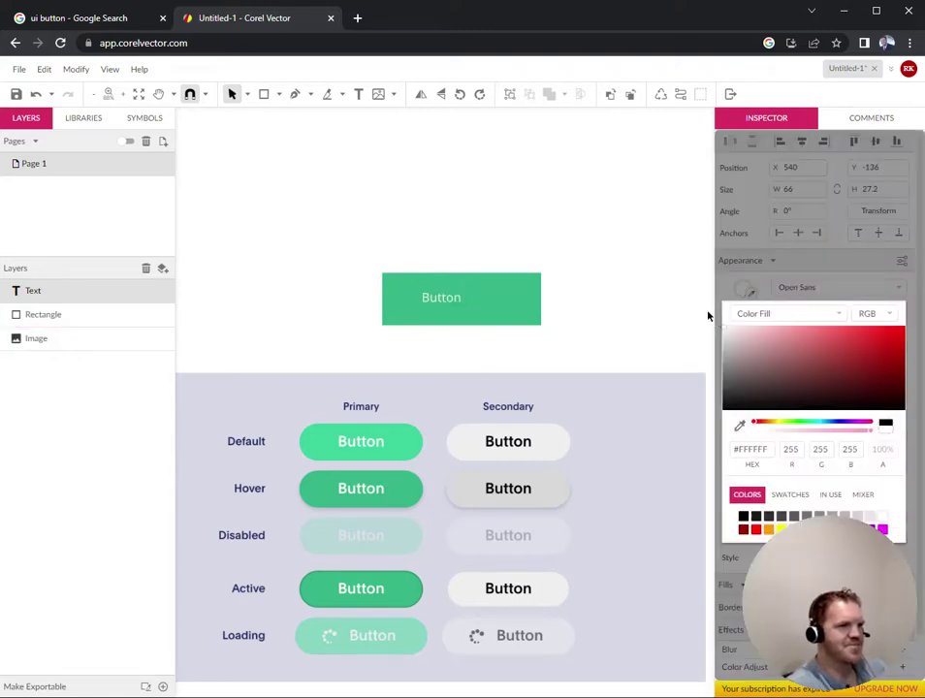
left_click(658, 297)
Step: Set the "Button" label's font size to 28 and its weight to Semi-Bold, and reselect it after checking it against the reference
left_click(439, 298)
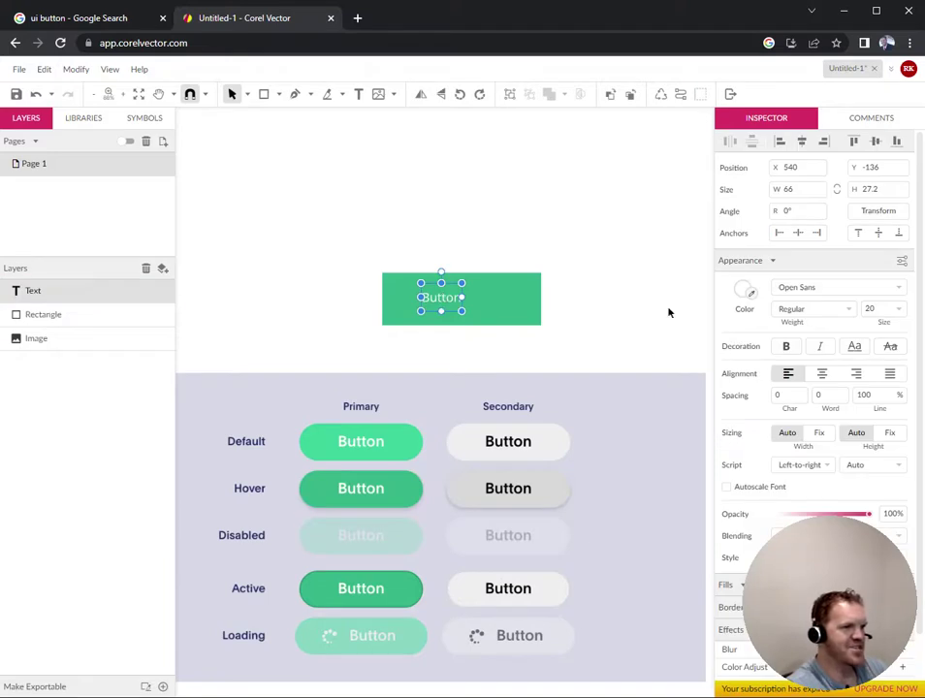
left_click_drag(883, 308, 878, 305)
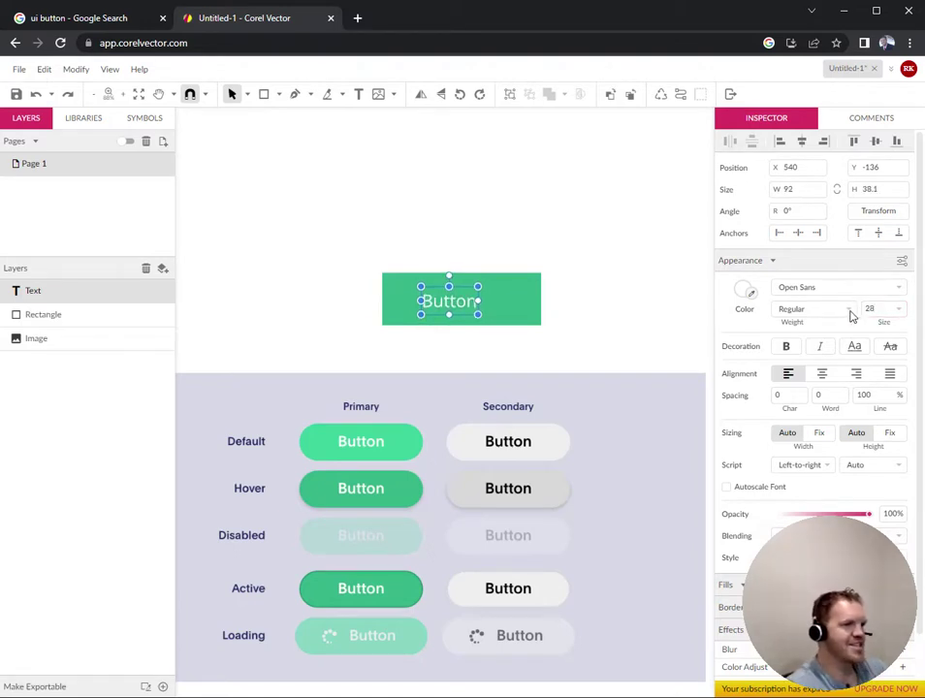
left_click(849, 311)
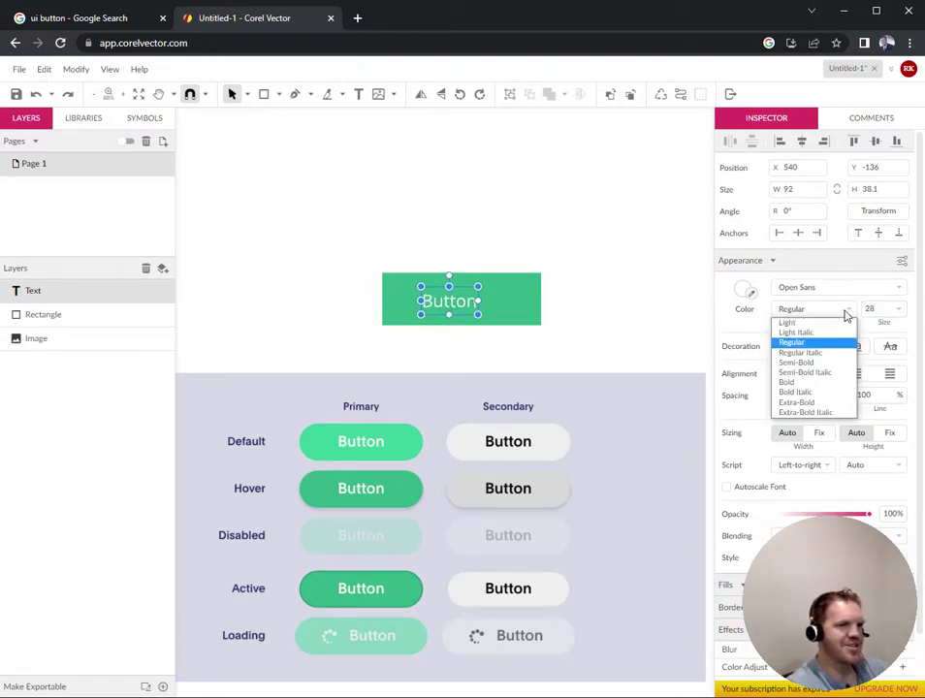
left_click(808, 362)
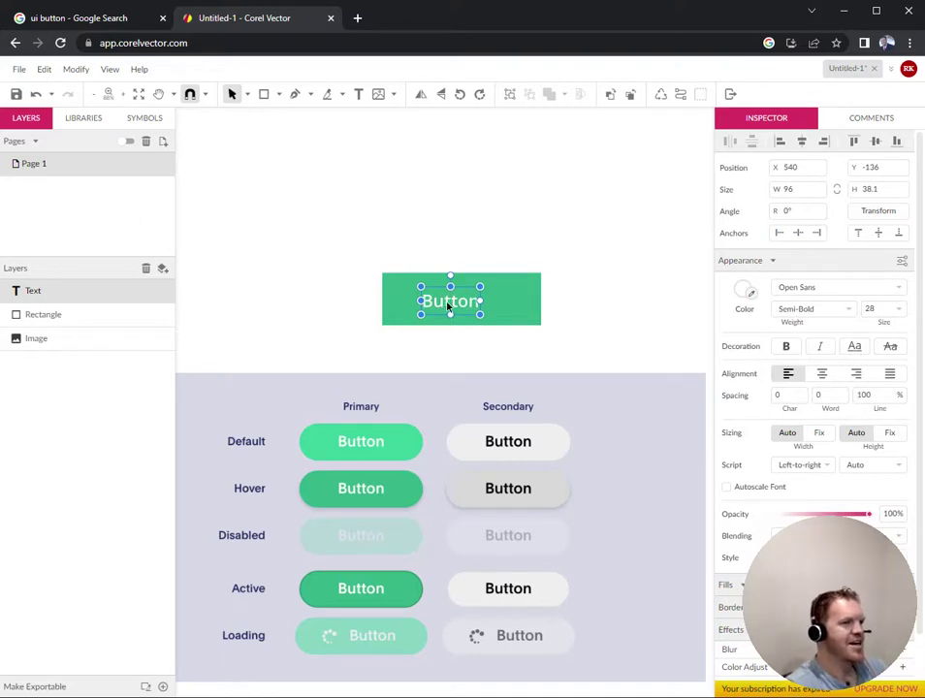
left_click(580, 243)
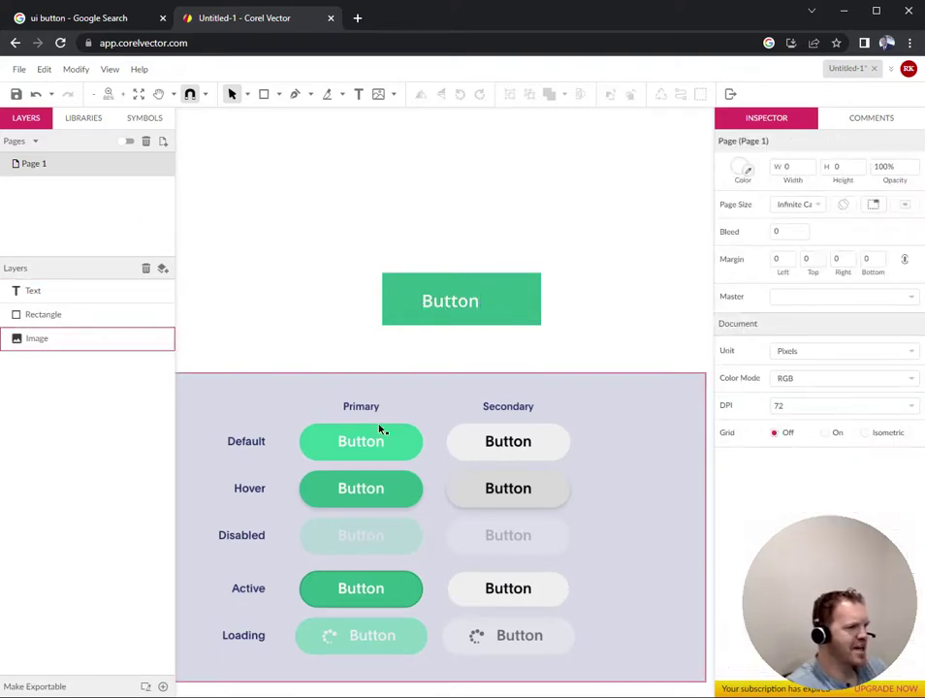
left_click(449, 302)
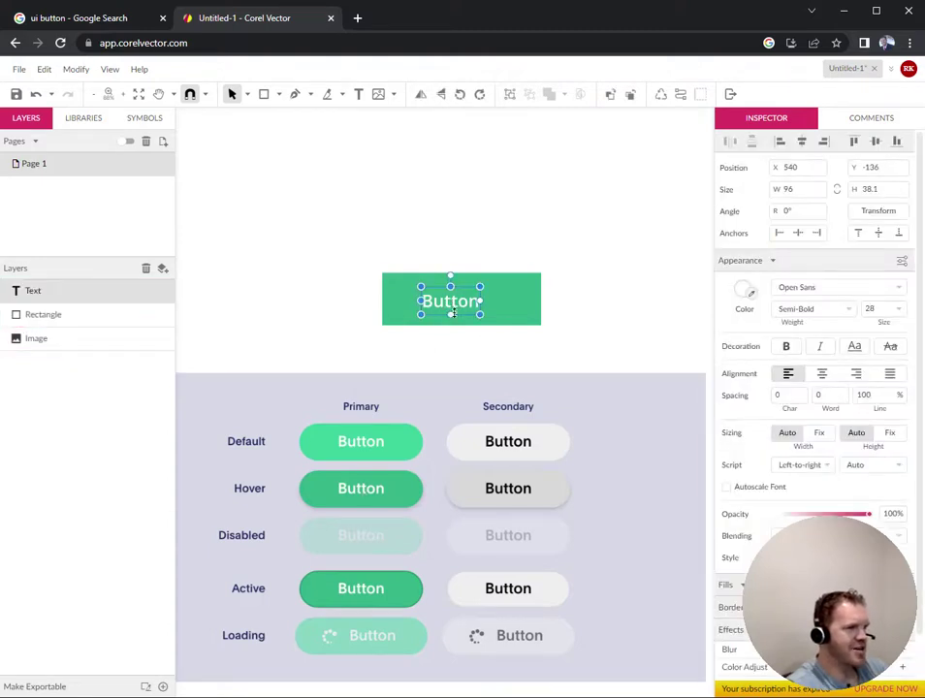
Step: Move the "Button" label off-center toward the left side of the green rectangle
mouse_move(439, 307)
left_mouse_down()
mouse_move(483, 298)
mouse_move(454, 302)
mouse_move(462, 320)
mouse_move(467, 305)
mouse_move(457, 302)
mouse_move(471, 304)
mouse_move(459, 302)
mouse_move(466, 302)
mouse_move(464, 286)
mouse_move(464, 306)
mouse_move(436, 302)
left_mouse_up()
left_click(489, 296)
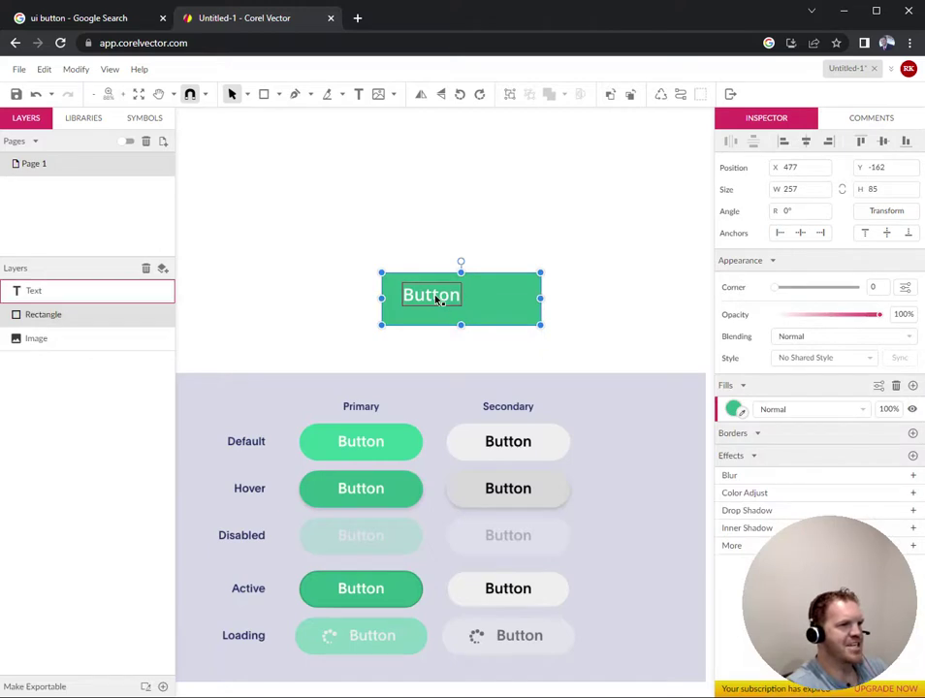
left_click(433, 297)
mouse_move(452, 305)
left_mouse_down()
mouse_move(477, 303)
mouse_move(430, 301)
mouse_move(447, 302)
left_mouse_up()
Step: Align the "Button" label and the green rectangle to each other's horizontal and vertical centers, and deselect them
left_click_drag(592, 234, 355, 349)
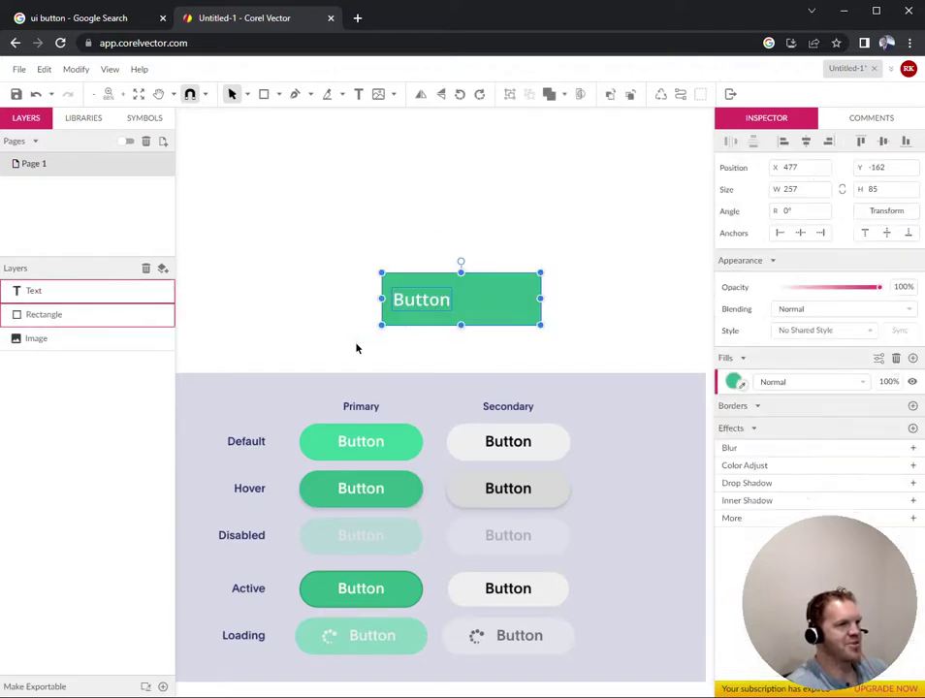
left_click(786, 145)
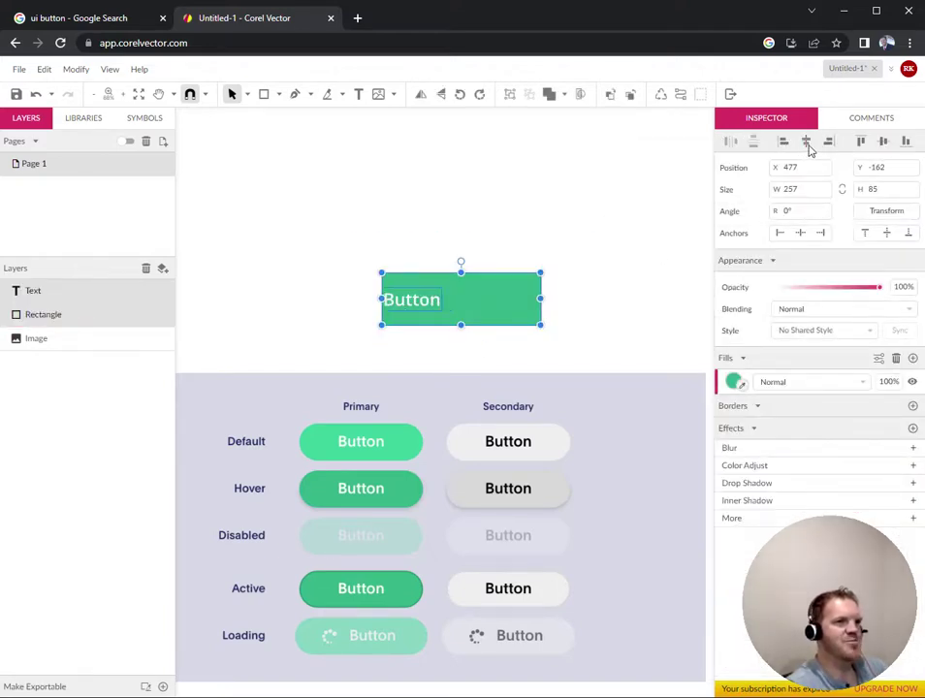
left_click(806, 144)
left_click(860, 142)
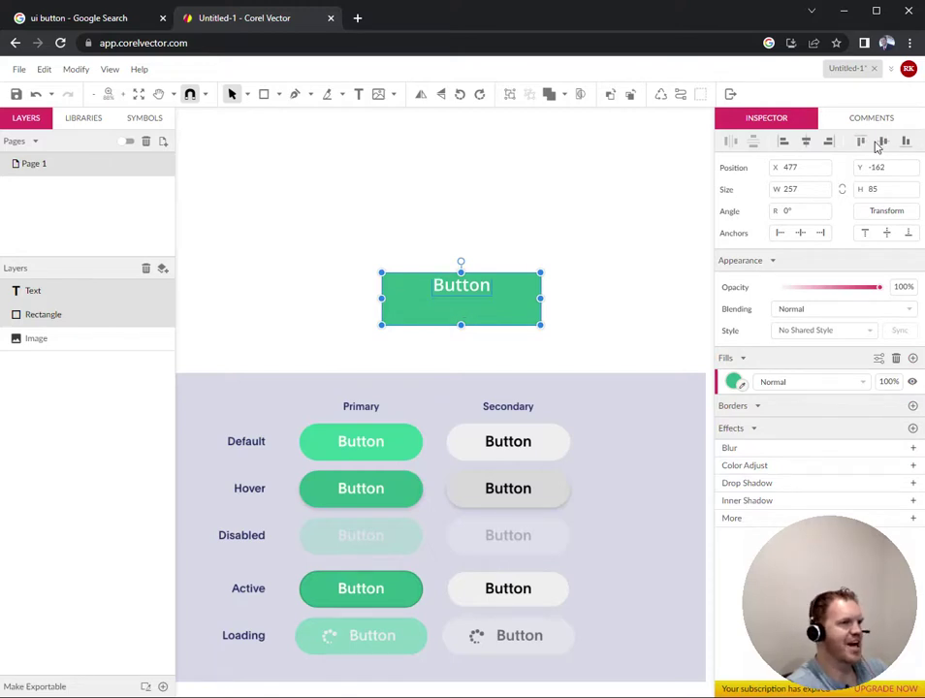
left_click(884, 142)
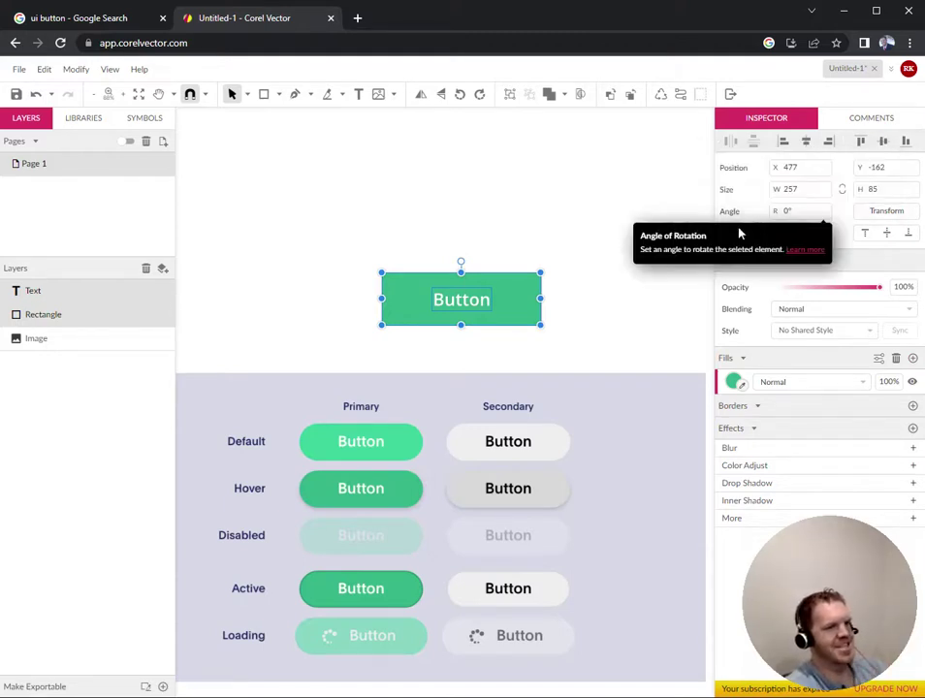
left_click(525, 253)
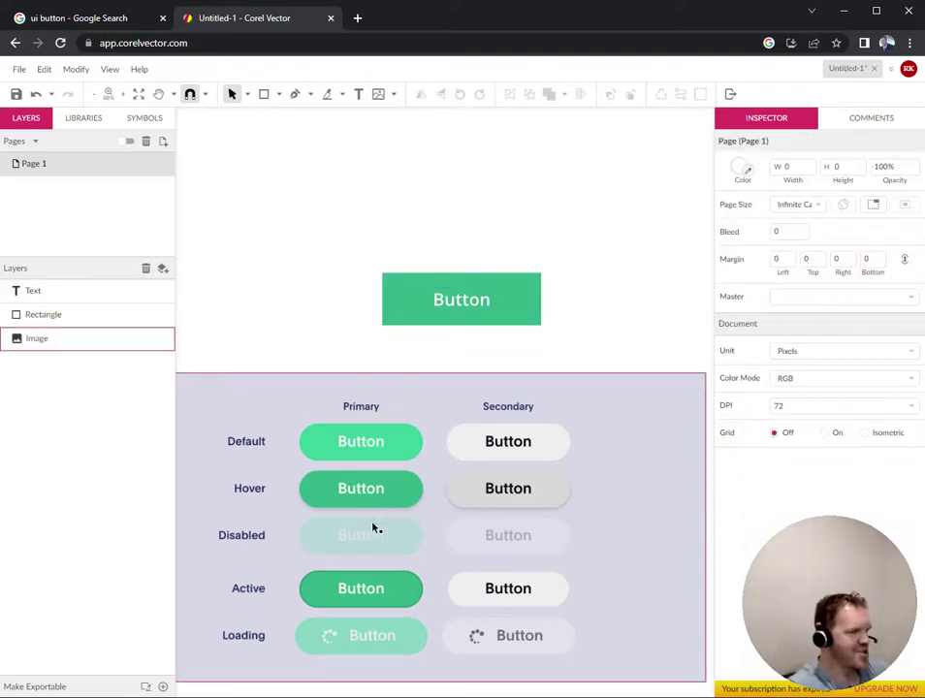
Step: Round the green rectangle's corners to the maximum radius of 43, making it pill-shaped like the reference, and deselect it
left_click(532, 292)
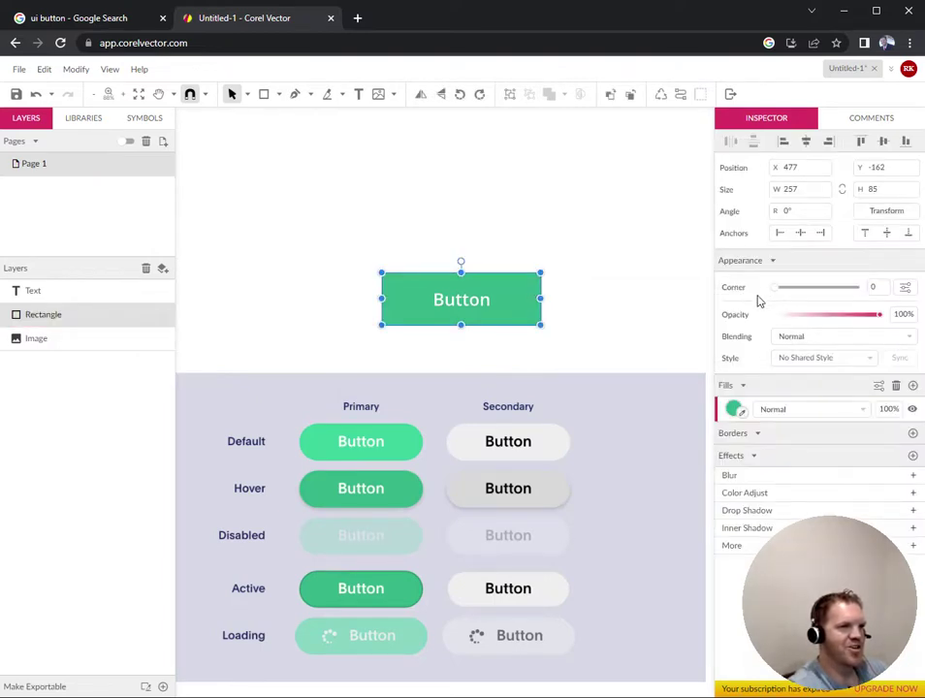
mouse_move(775, 289)
left_mouse_down()
mouse_move(832, 291)
mouse_move(800, 291)
mouse_move(807, 302)
mouse_move(901, 291)
mouse_move(779, 302)
mouse_move(850, 300)
mouse_move(778, 289)
mouse_move(775, 296)
mouse_move(805, 293)
mouse_move(786, 294)
left_mouse_up()
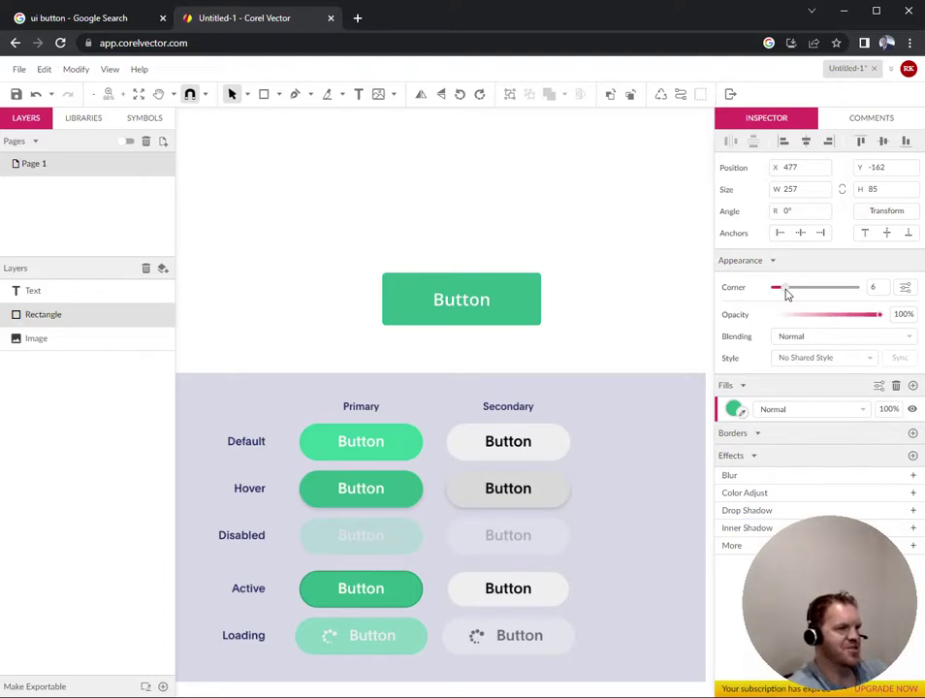
left_click_drag(787, 294, 885, 283)
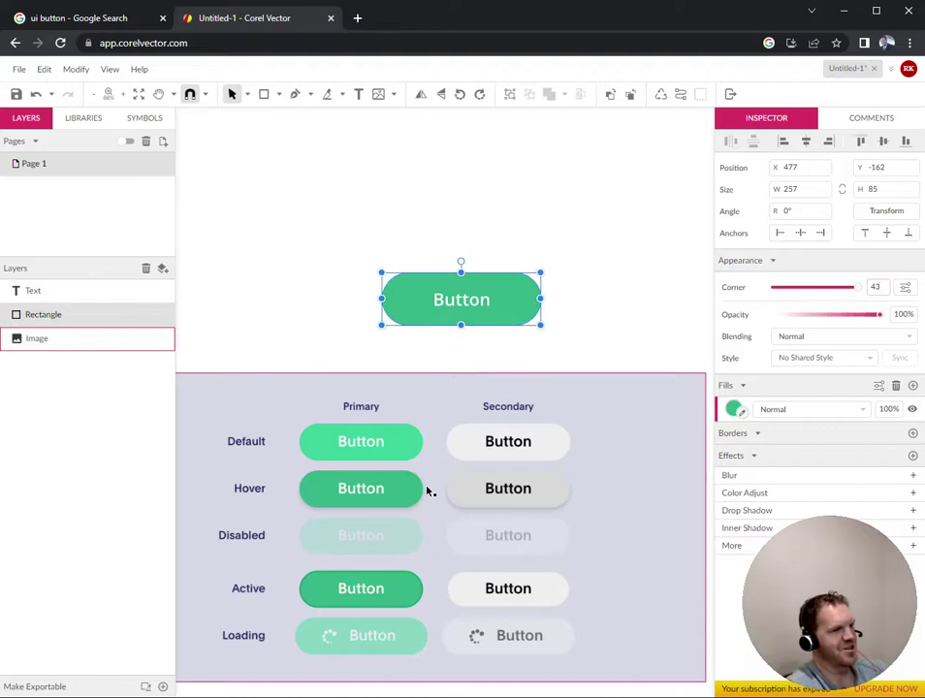
left_click(603, 339)
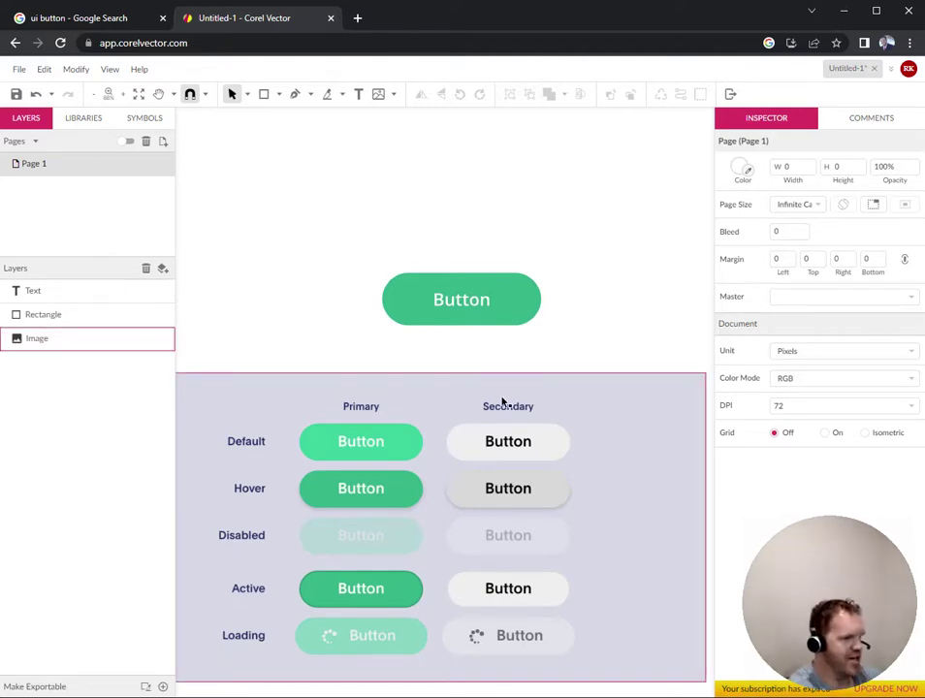
Step: Add a drop shadow to the green button shape with a Y offset of 2, blur 7 and opacity 44%
left_click(490, 310)
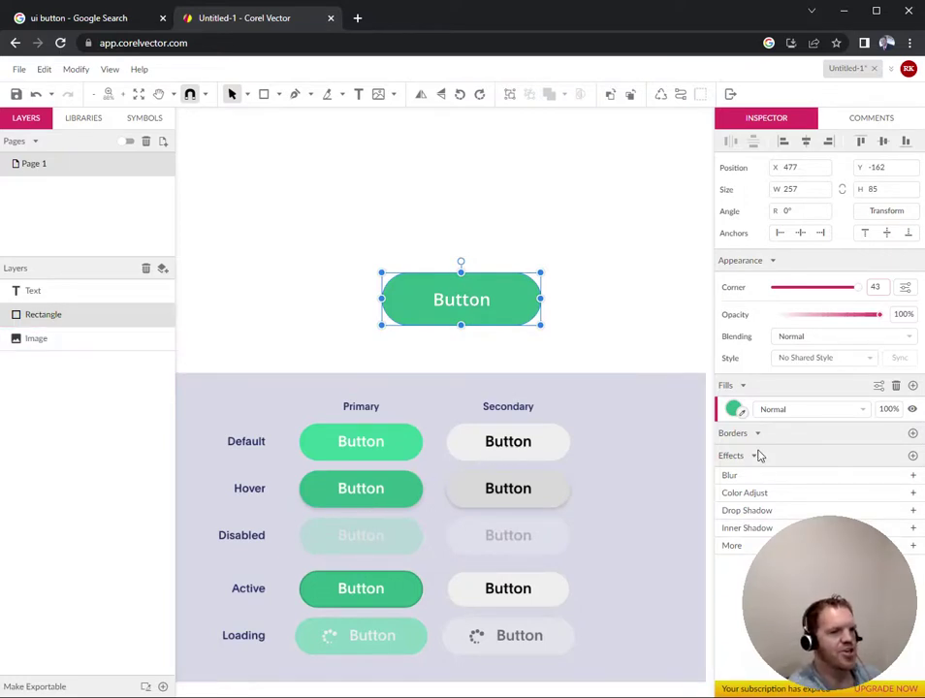
left_click(912, 510)
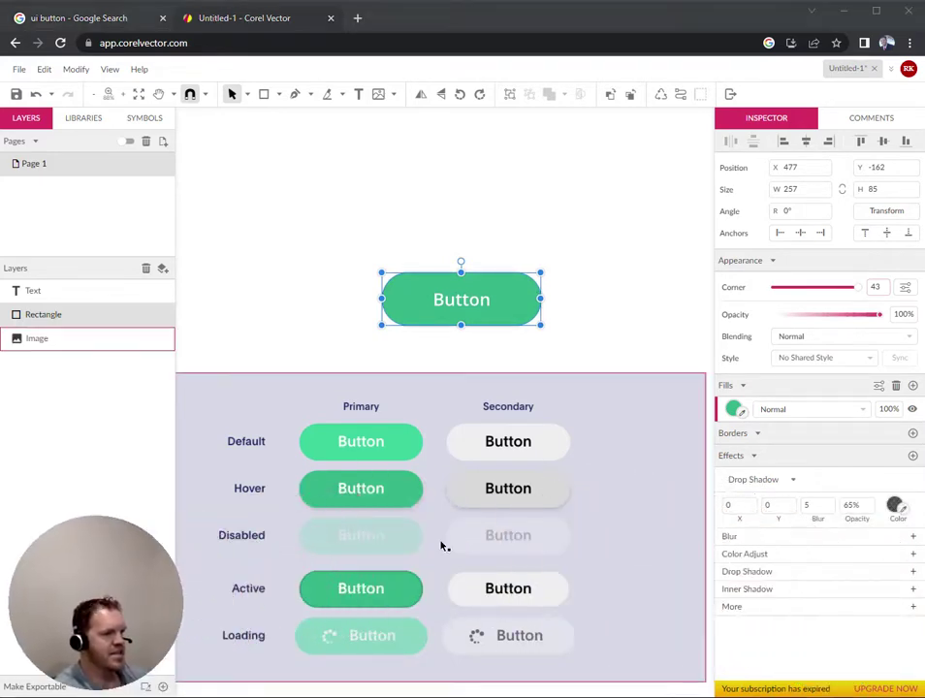
left_click_drag(863, 501, 819, 506)
left_click(776, 505)
type("3")
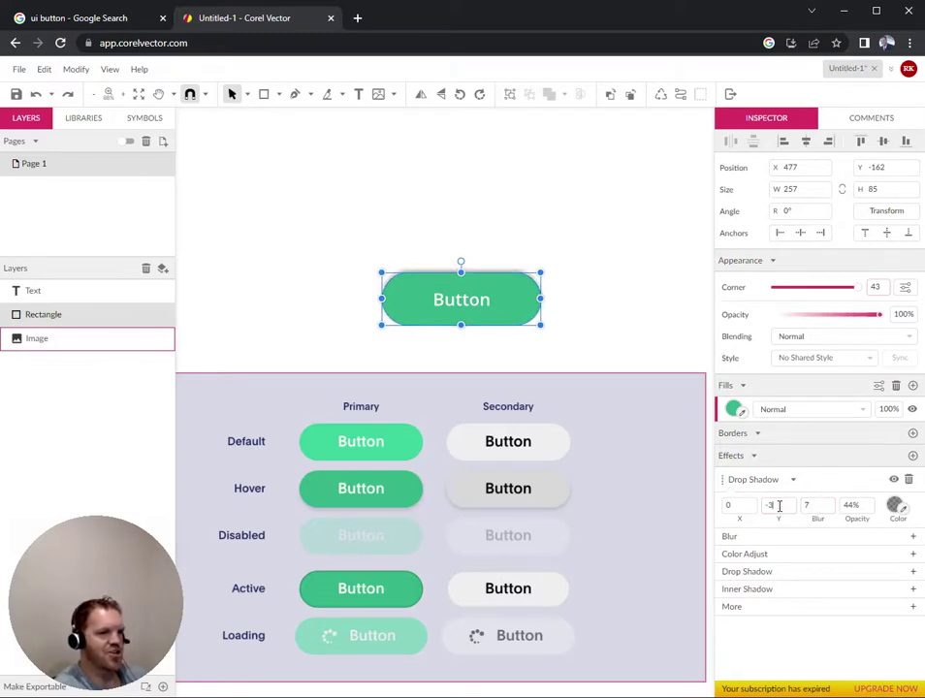
key("BackSpace")
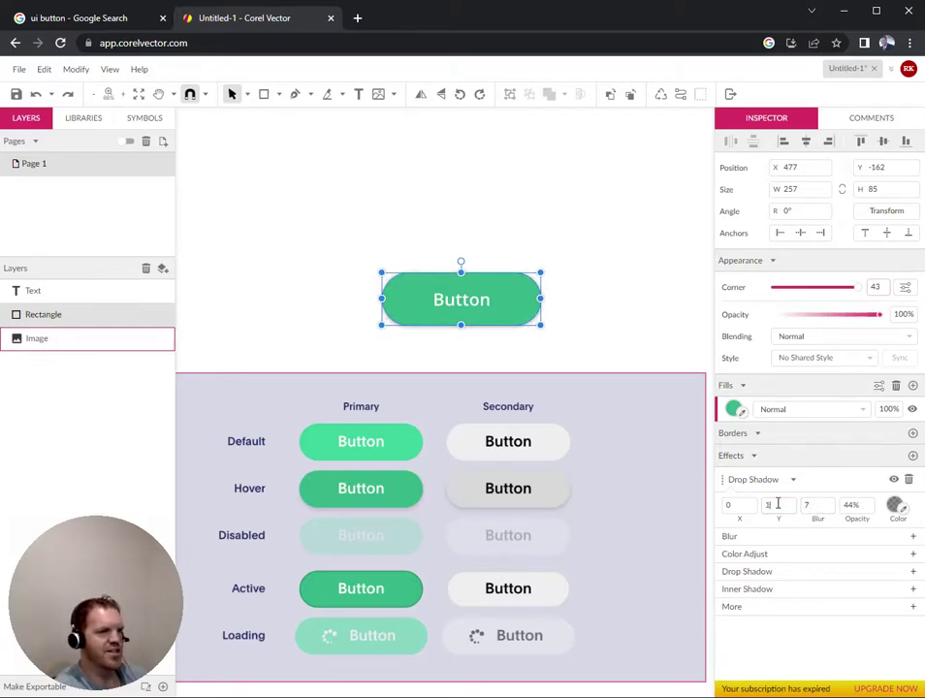
type("2")
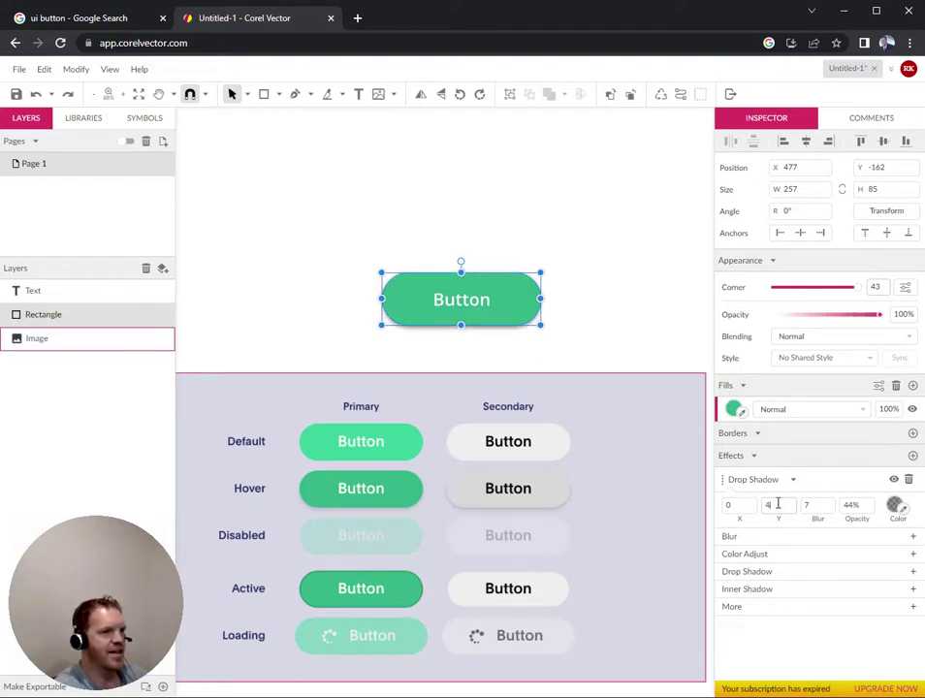
Step: Set the drop shadow's X offset to 3, blur to 5 and opacity to 32%, and deselect the shape
left_click(744, 504)
type("13")
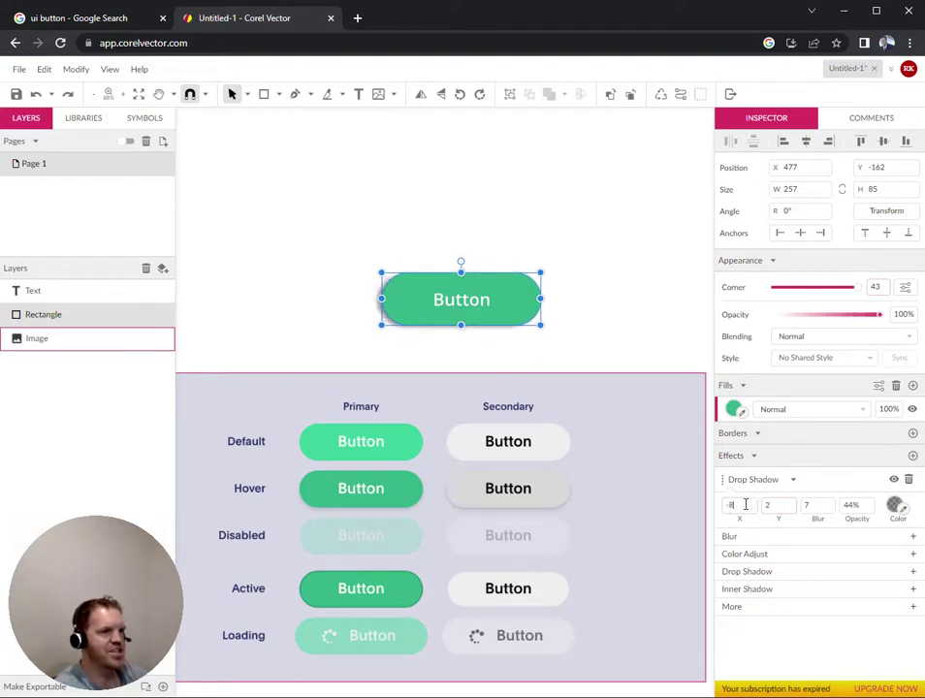
key("BackSpace")
key("BackSpace")
type("5")
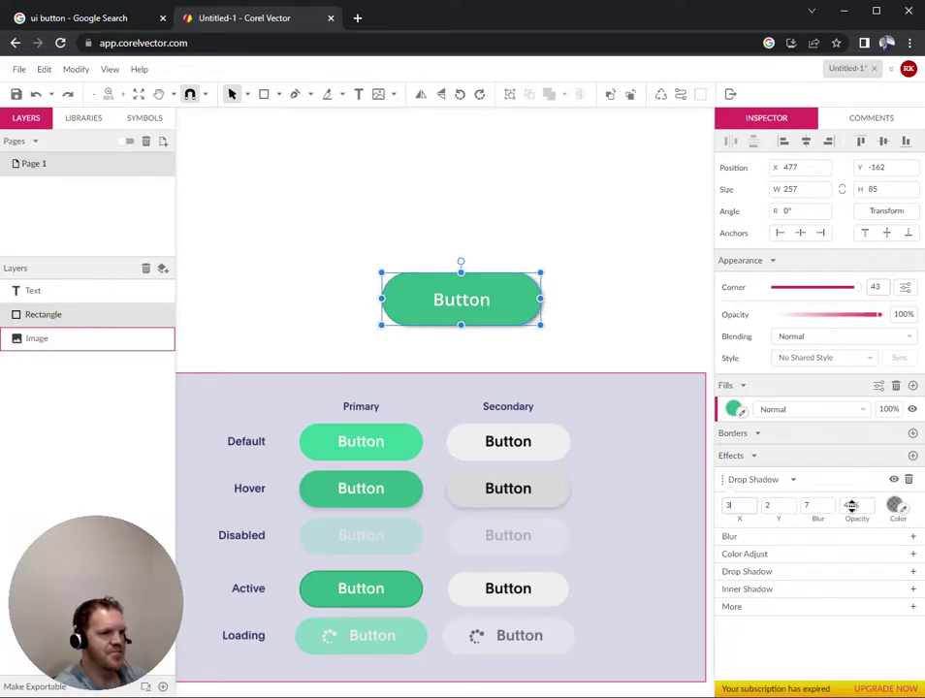
scroll(850, 504, "up", 3)
left_click_drag(818, 502, 866, 516)
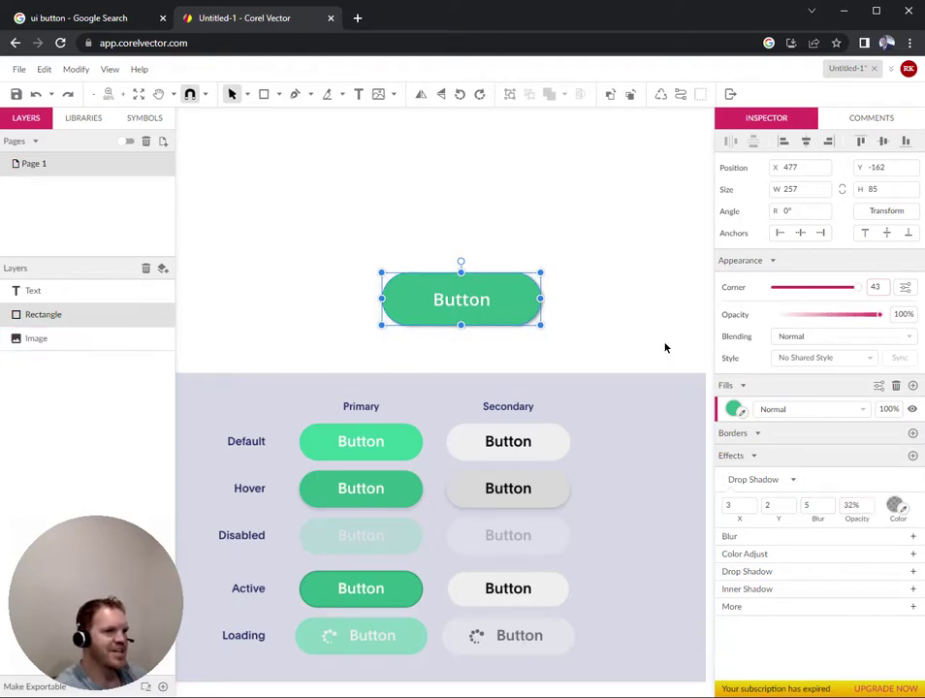
left_click(639, 351)
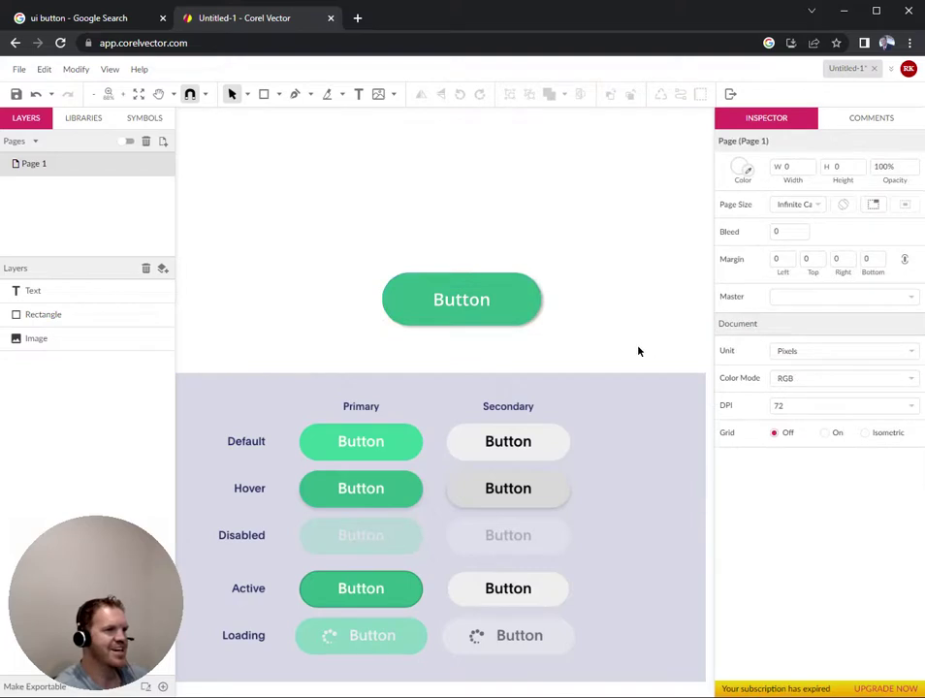
Step: Remove the drop shadow's horizontal offset so it falls only below the green button, and deselect the shape
left_click(516, 303)
left_click(744, 505)
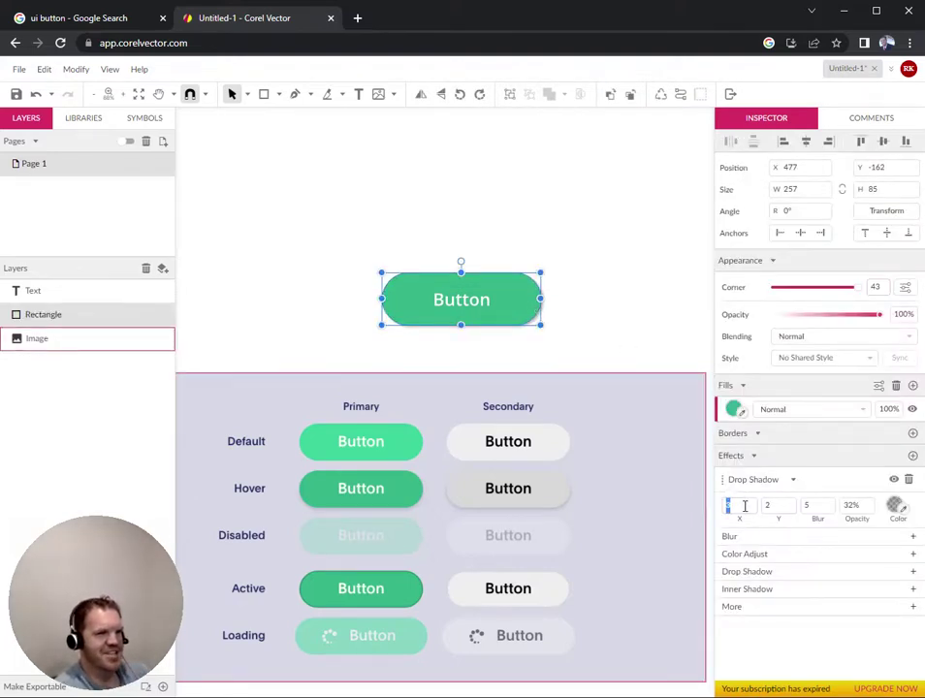
left_click(594, 325)
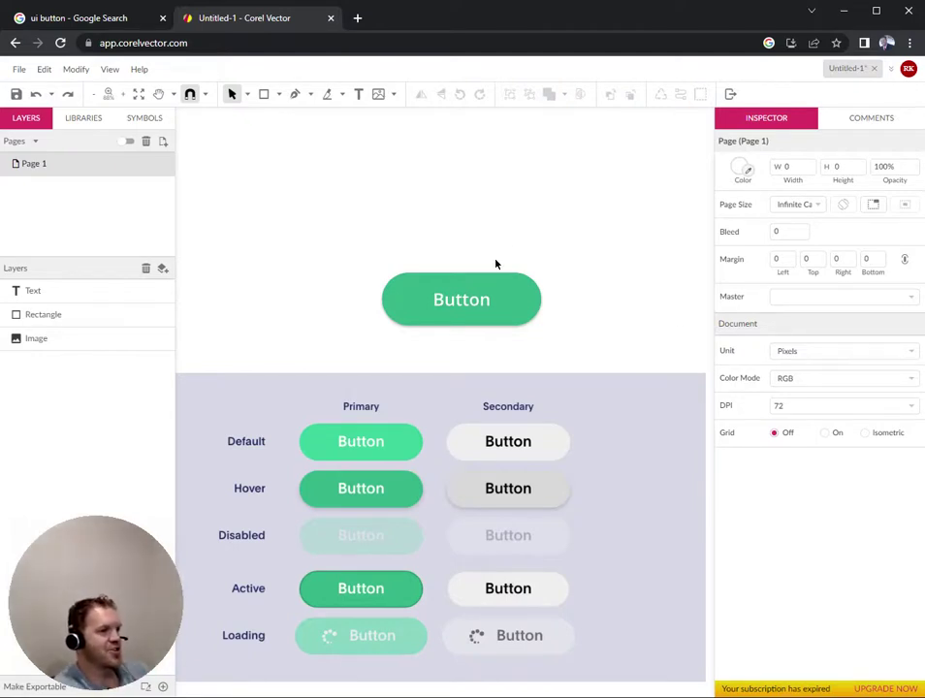
Step: Switch to the Google image search in the browser and search for "ui"
left_click(129, 18)
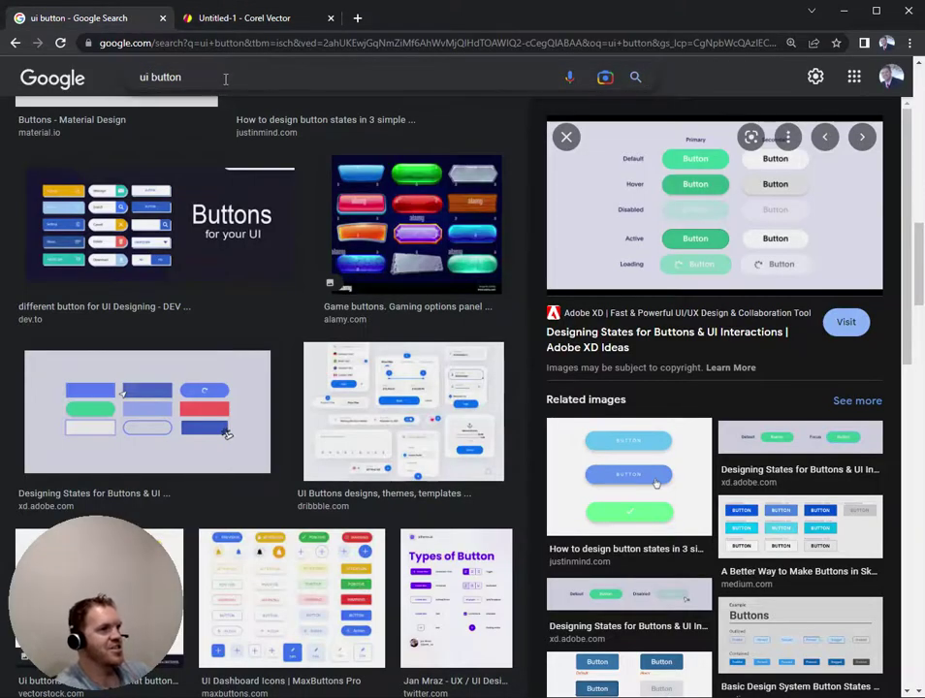
double_click(155, 78)
key("BackSpace")
key("Return")
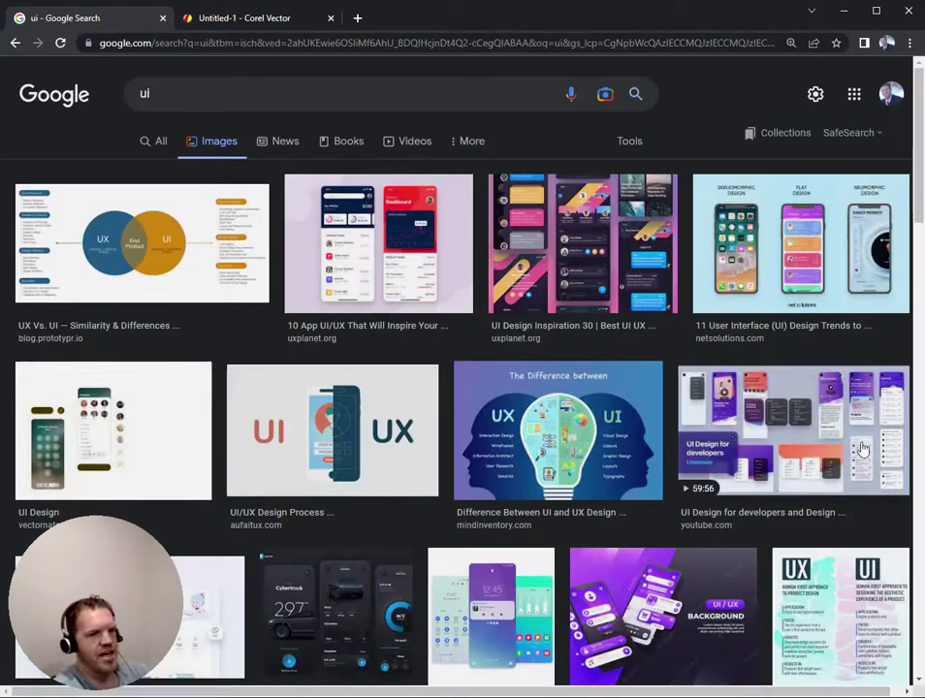
Step: Open the "UI Design Inspiration 30" result and look through its related images for a mobile interface design
left_click(581, 270)
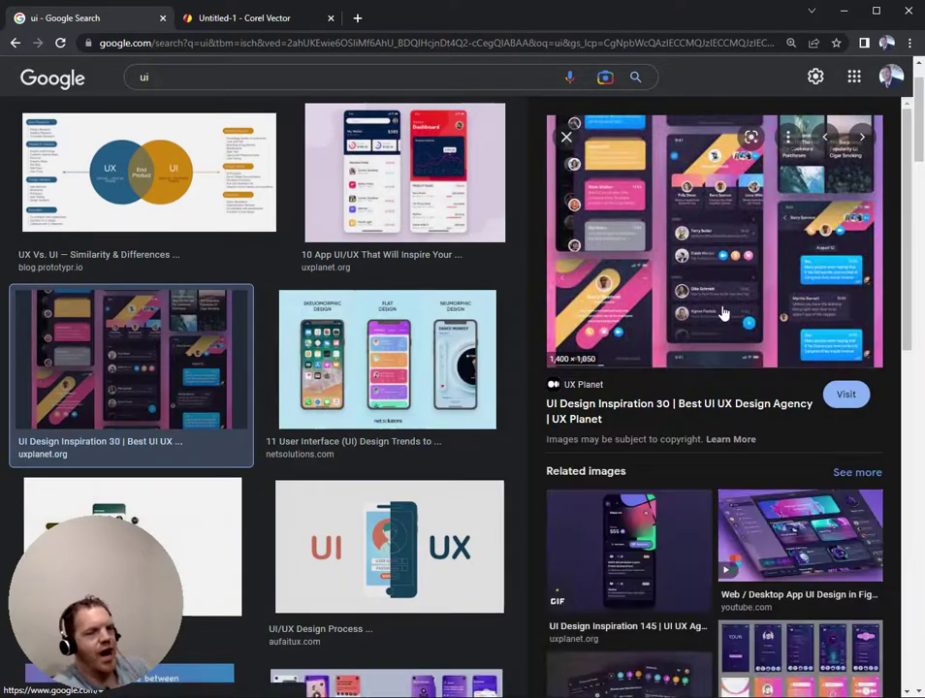
scroll(636, 369, "down", 5)
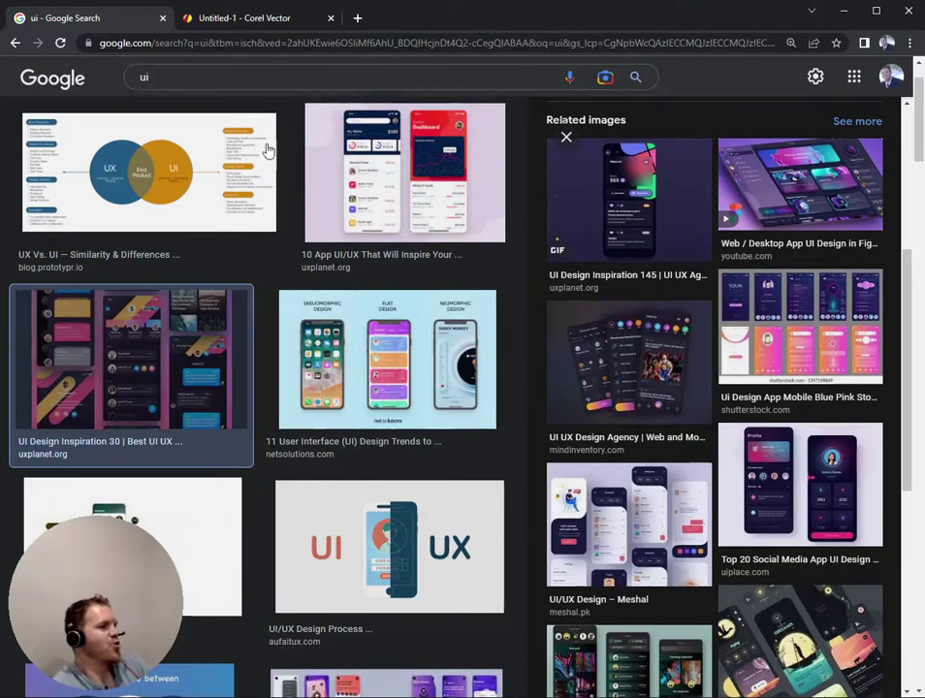
scroll(268, 149, "down", 5)
scroll(372, 402, "up", 5)
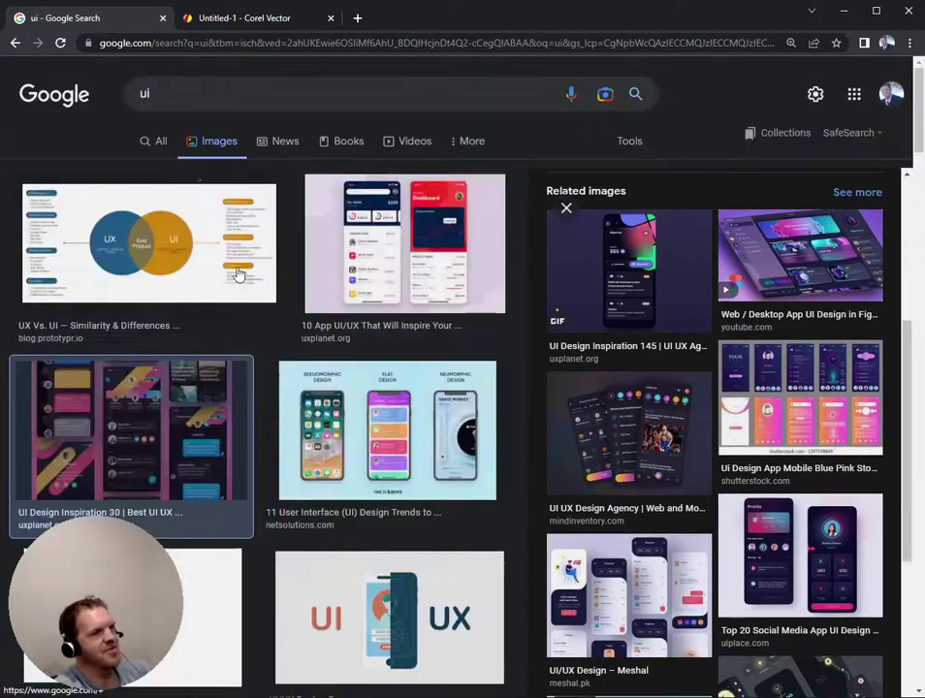
left_click(176, 94)
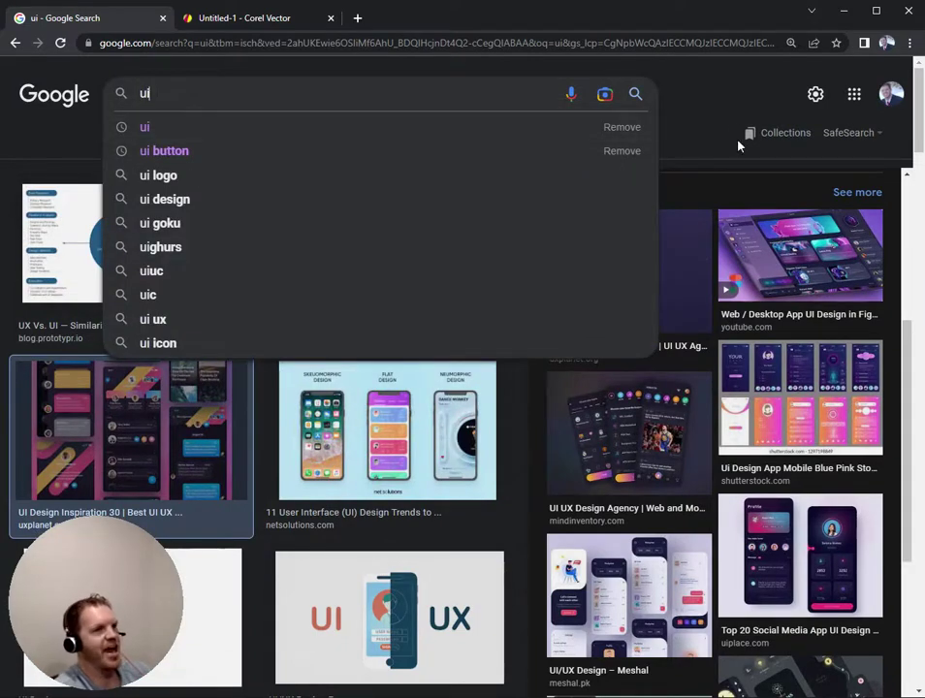
left_click(722, 97)
scroll(811, 412, "down", 4)
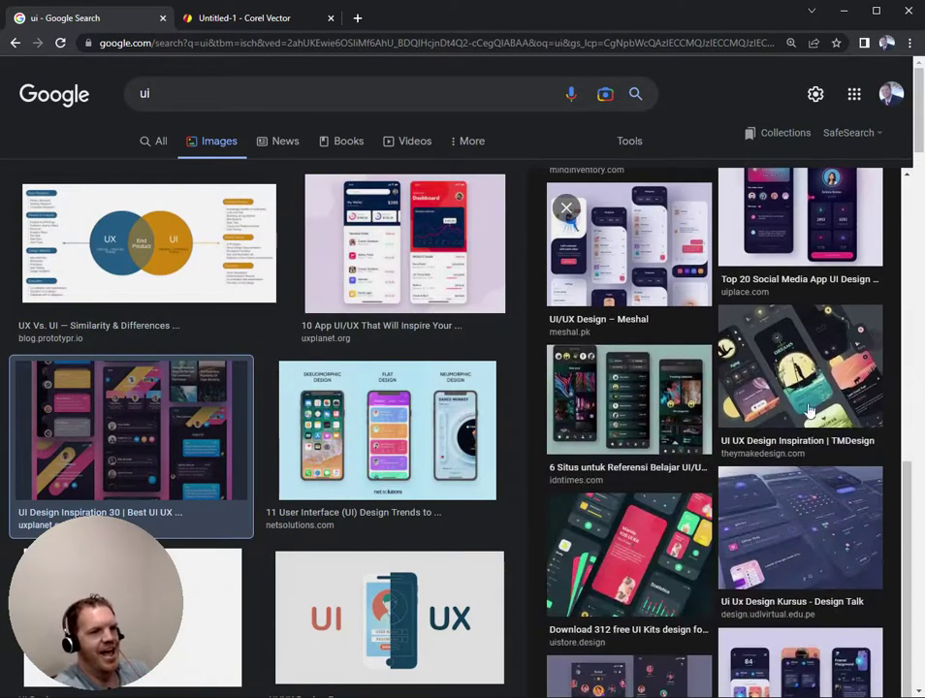
scroll(810, 411, "down", 2)
scroll(650, 605, "down", 1)
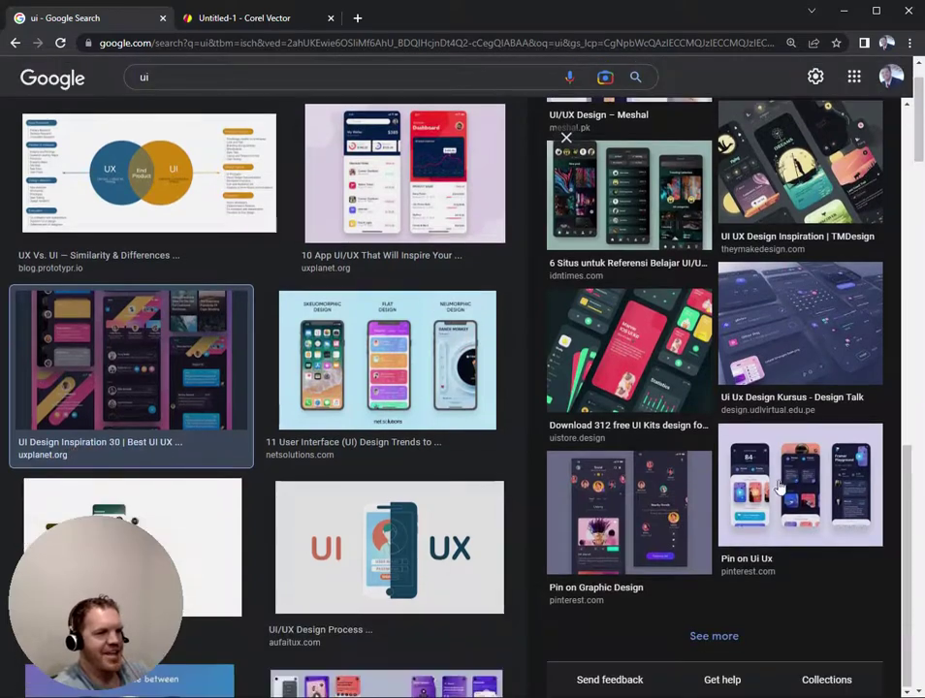
Step: Go through "Pin on Ui Ux" to its related Storages Management app design and open that image full-size in a new tab
left_click(781, 485)
scroll(423, 421, "down", 2)
scroll(423, 421, "down", 2)
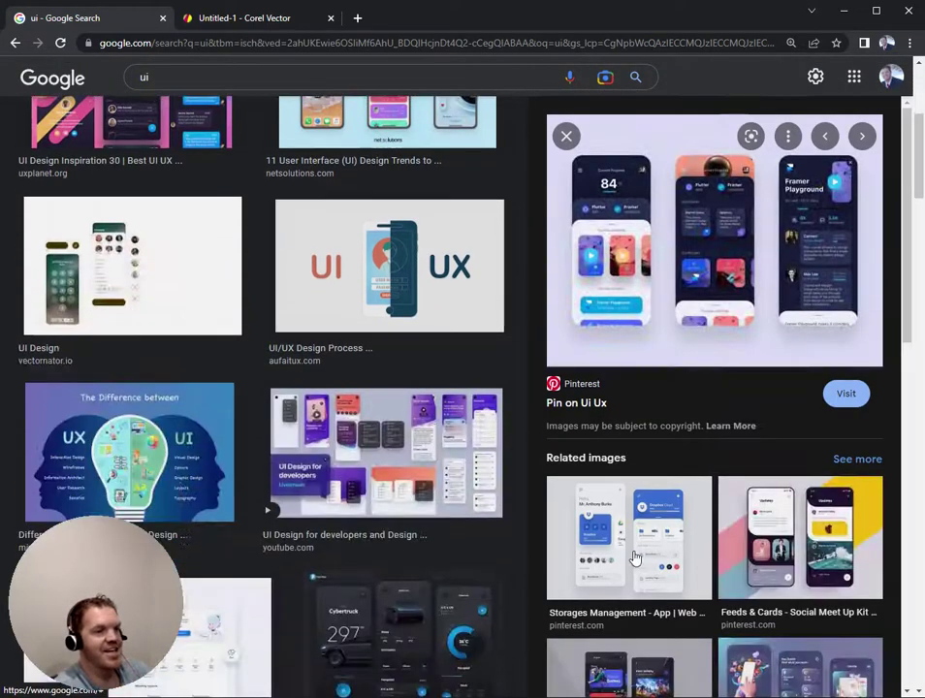
left_click(628, 538)
right_click(688, 276)
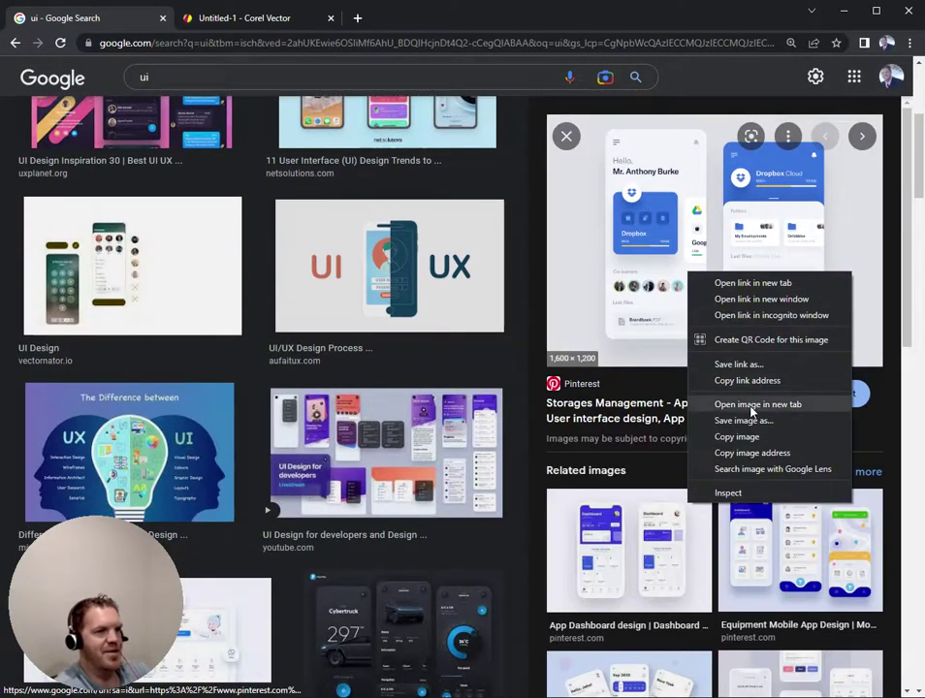
left_click(766, 405)
left_click(254, 17)
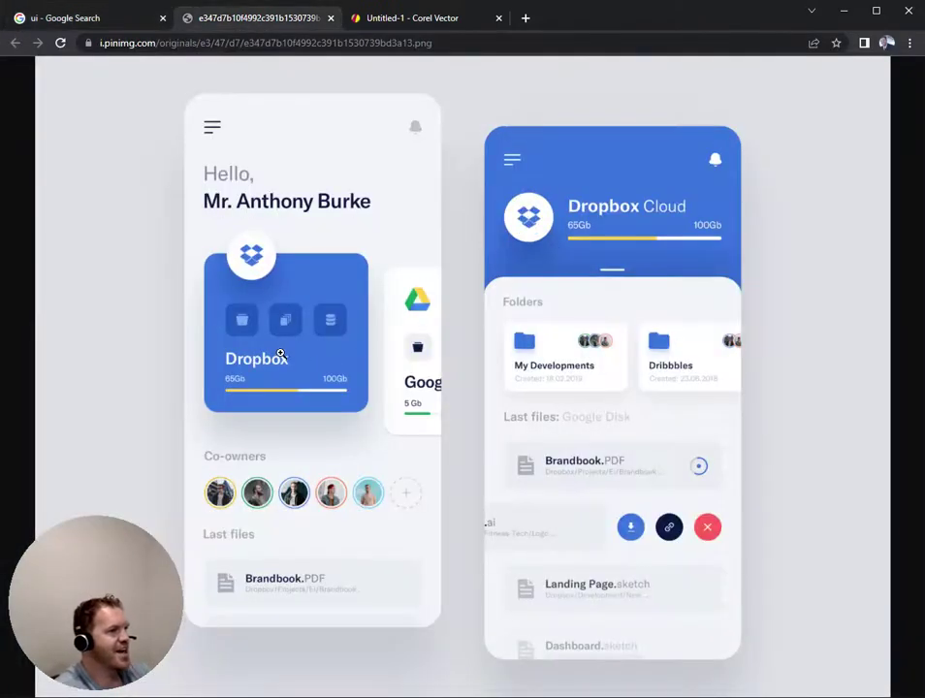